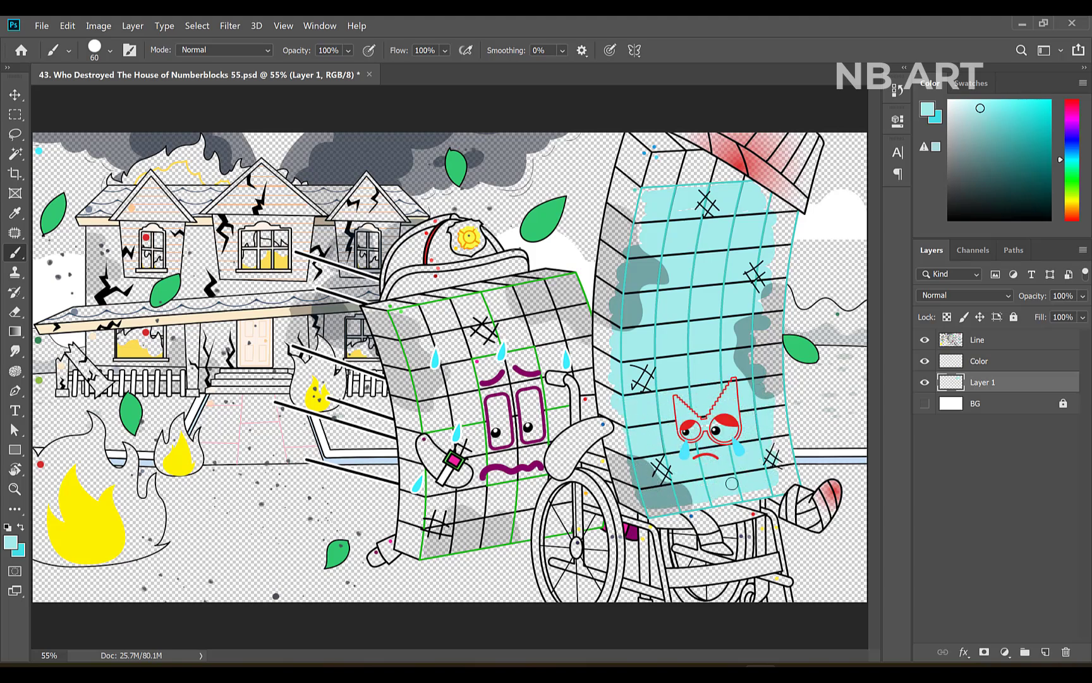
Step: Fill the lower edge and lower corner of the tall block's front face with light cyan on Layer 1
scroll(812, 482, "up", 1)
scroll(816, 474, "up", 5)
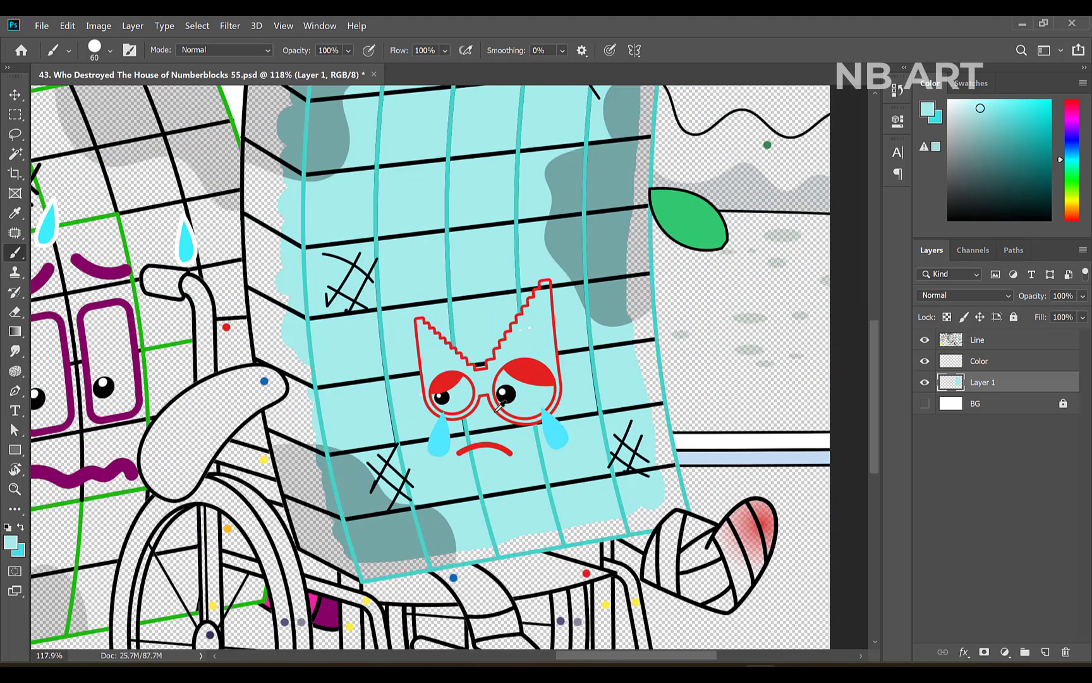
left_click_drag(342, 566, 655, 512)
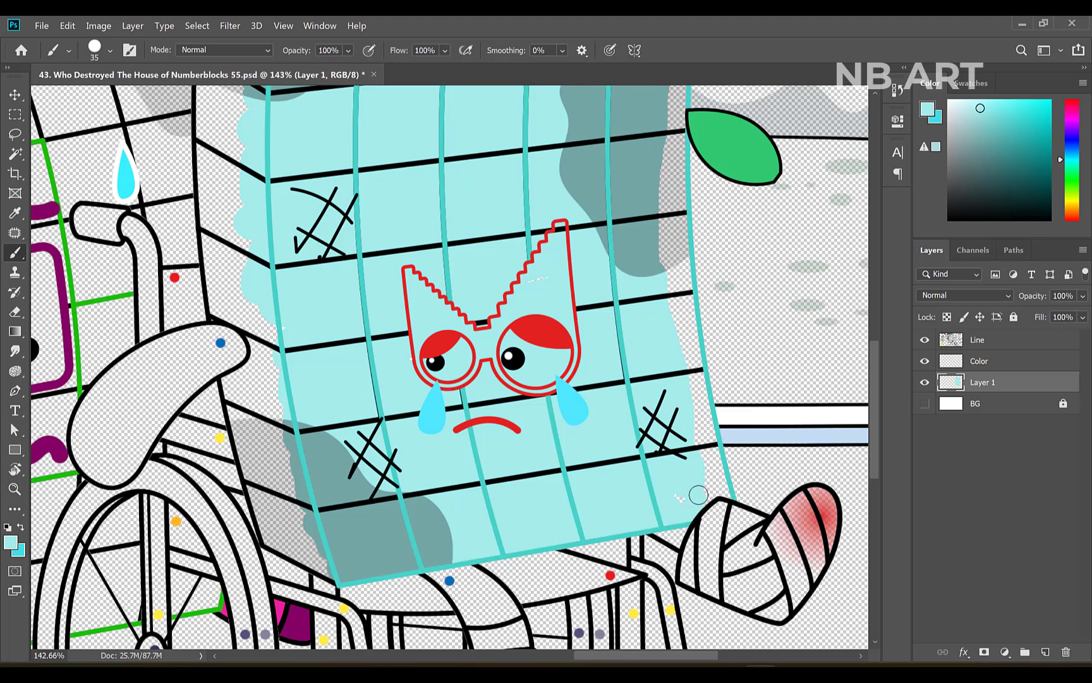
left_click_drag(708, 429, 703, 468)
Step: Enlarge the brush and fill the remaining side margins and upper part of the tall block's front face with light cyan
key("bracketright")
key("bracketright")
key("bracketright")
key("bracketright")
key("bracketright")
scroll(702, 466, "up", 1)
left_click_drag(693, 390, 664, 266)
scroll(612, 430, "up", 3)
mouse_move(669, 375)
left_mouse_down()
mouse_move(673, 322)
mouse_move(655, 293)
mouse_move(676, 329)
mouse_move(681, 237)
left_mouse_up()
scroll(658, 291, "up", 2)
scroll(681, 237, "up", 4)
left_click_drag(296, 287, 324, 159)
mouse_move(616, 143)
left_mouse_down()
mouse_move(689, 191)
mouse_move(686, 216)
mouse_move(702, 222)
mouse_move(689, 342)
left_mouse_up()
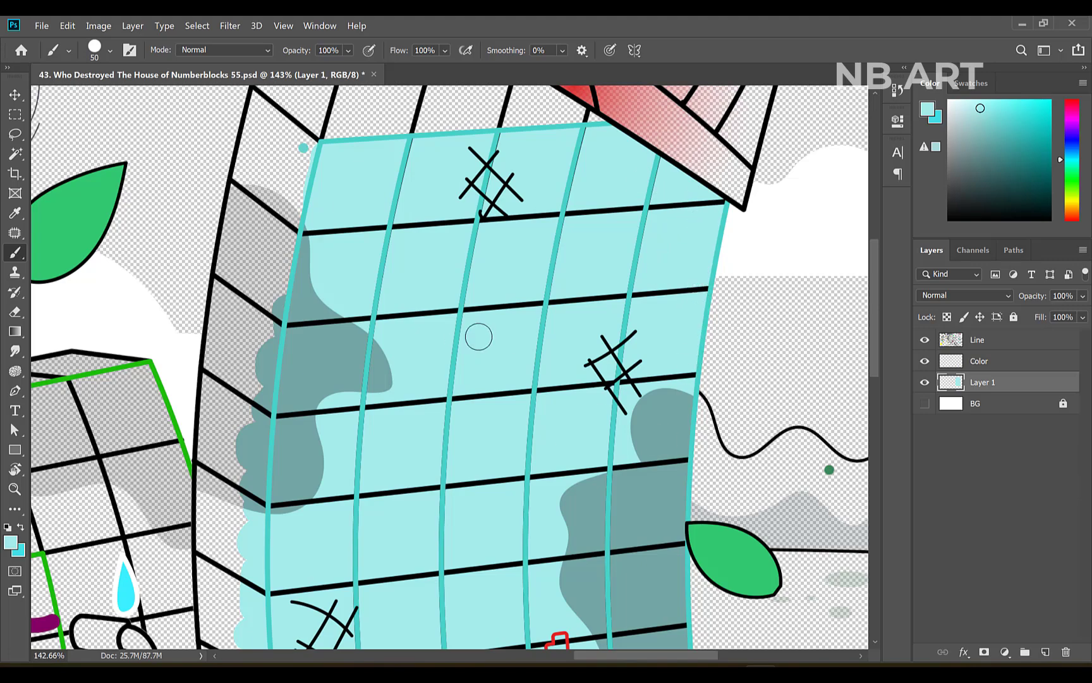
Step: Set the foreground colour to white and roughly fill the inside of the crying character's red-framed glasses
scroll(478, 337, "down", 10)
scroll(482, 437, "up", 11)
left_click(931, 112)
left_click(618, 74)
key("Return")
mouse_move(533, 297)
left_mouse_down()
mouse_move(543, 281)
mouse_move(479, 359)
mouse_move(412, 379)
mouse_move(438, 392)
left_mouse_up()
Step: Reduce the brush to 15 and paint the remaining gaps inside the glasses white up to the red outline
scroll(467, 307, "up", 6)
key("bracketleft")
key("bracketleft")
key("bracketleft")
key("bracketleft")
key("bracketleft")
key("bracketleft")
key("bracketleft")
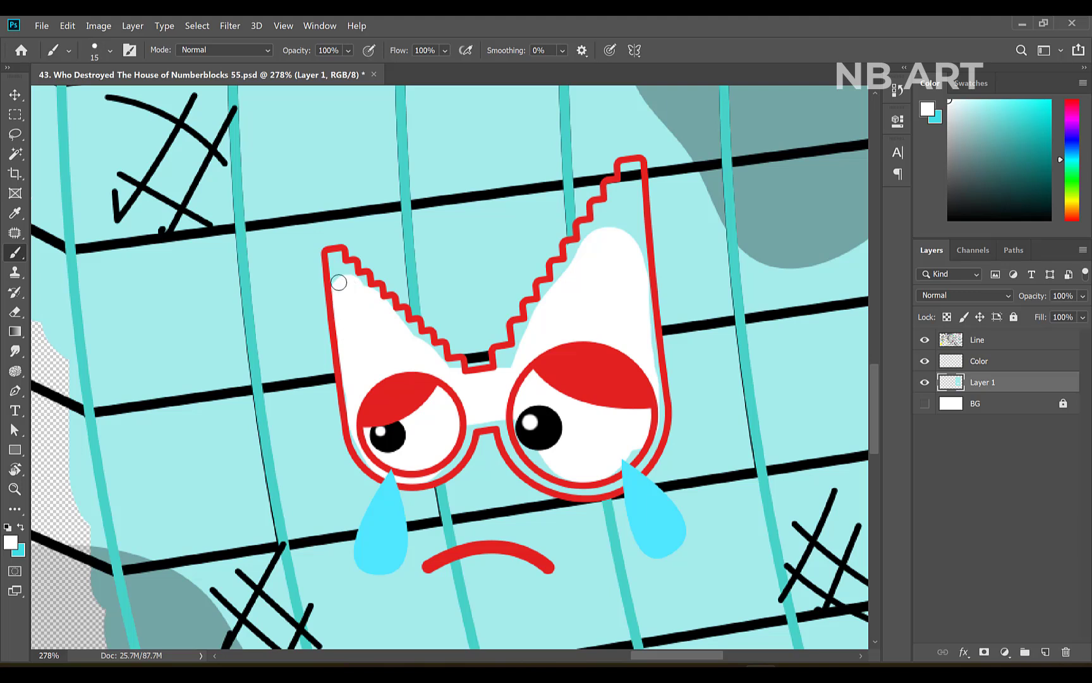
mouse_move(504, 359)
left_mouse_down()
mouse_move(598, 210)
mouse_move(627, 184)
mouse_move(623, 238)
mouse_move(629, 192)
mouse_move(652, 413)
mouse_move(611, 481)
mouse_move(536, 464)
mouse_move(481, 417)
mouse_move(504, 392)
mouse_move(433, 470)
mouse_move(352, 385)
left_mouse_up()
Step: Sample teal from the reference dot beside the tall block and start painting the block's side face with a size 35 brush
scroll(385, 378, "down", 14)
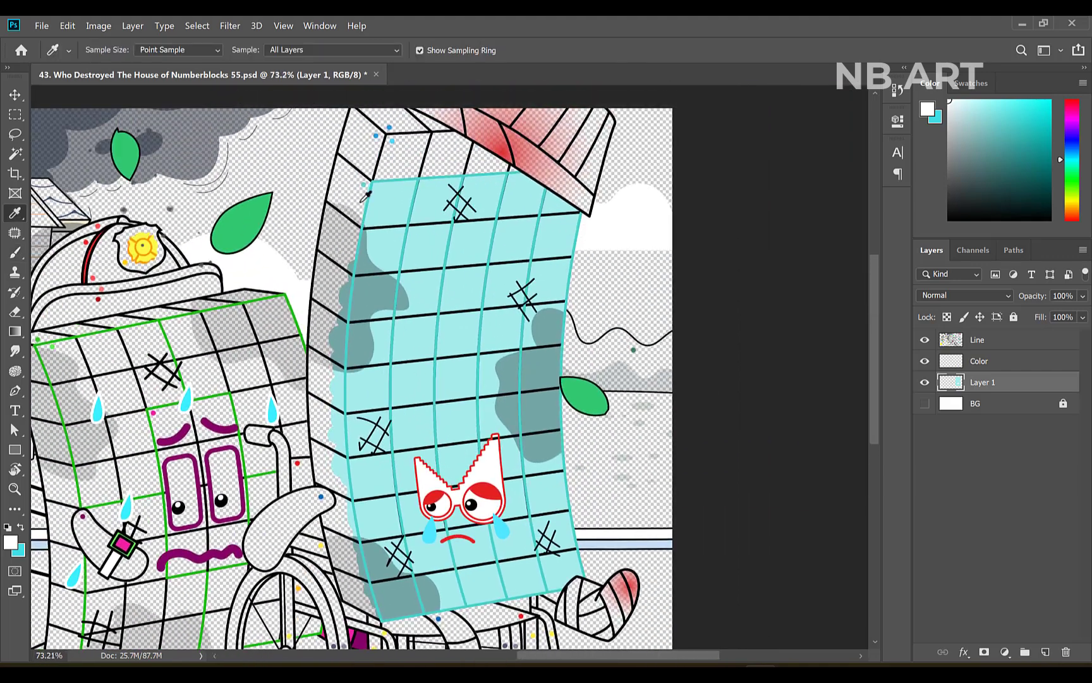
left_click(364, 185, "alt")
key("bracketright")
key("bracketright")
left_click_drag(340, 170, 338, 182)
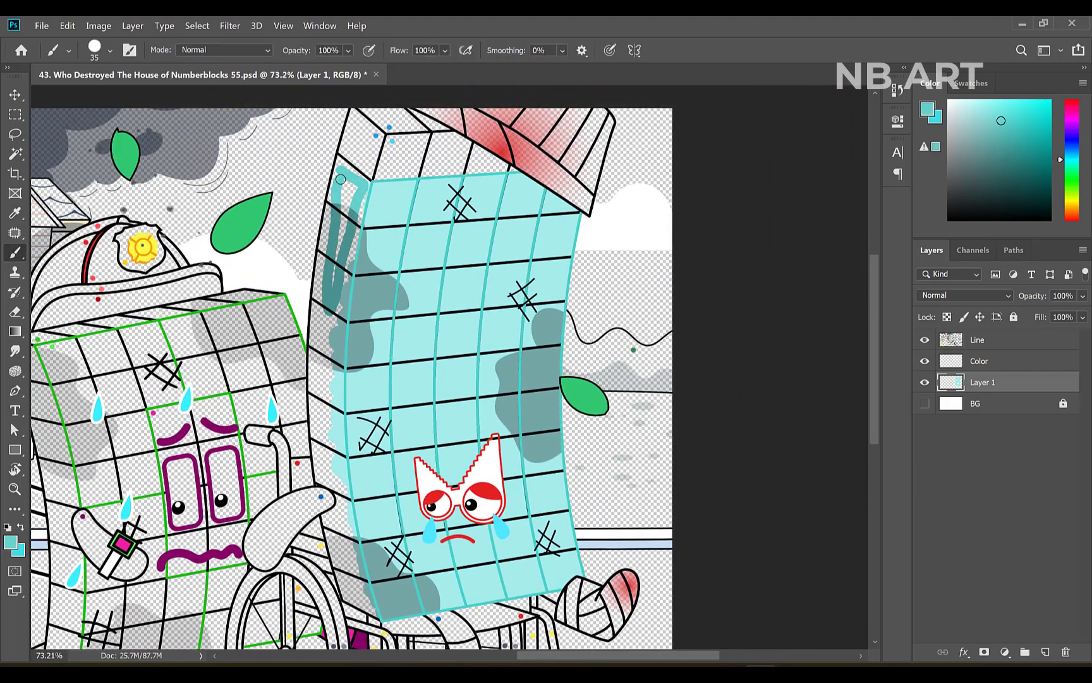
mouse_move(329, 352)
left_mouse_down()
mouse_move(340, 324)
mouse_move(321, 371)
mouse_move(328, 433)
left_mouse_up()
Step: Fill the upper half of the tall block's side face with teal up to its outlines
scroll(357, 202, "up", 8)
key("bracketleft")
mouse_move(380, 188)
left_mouse_down()
mouse_move(356, 168)
mouse_move(323, 377)
left_mouse_up()
left_click_drag(391, 367, 412, 212)
scroll(349, 295, "down", 3)
key("bracketright")
left_click_drag(316, 253, 295, 520)
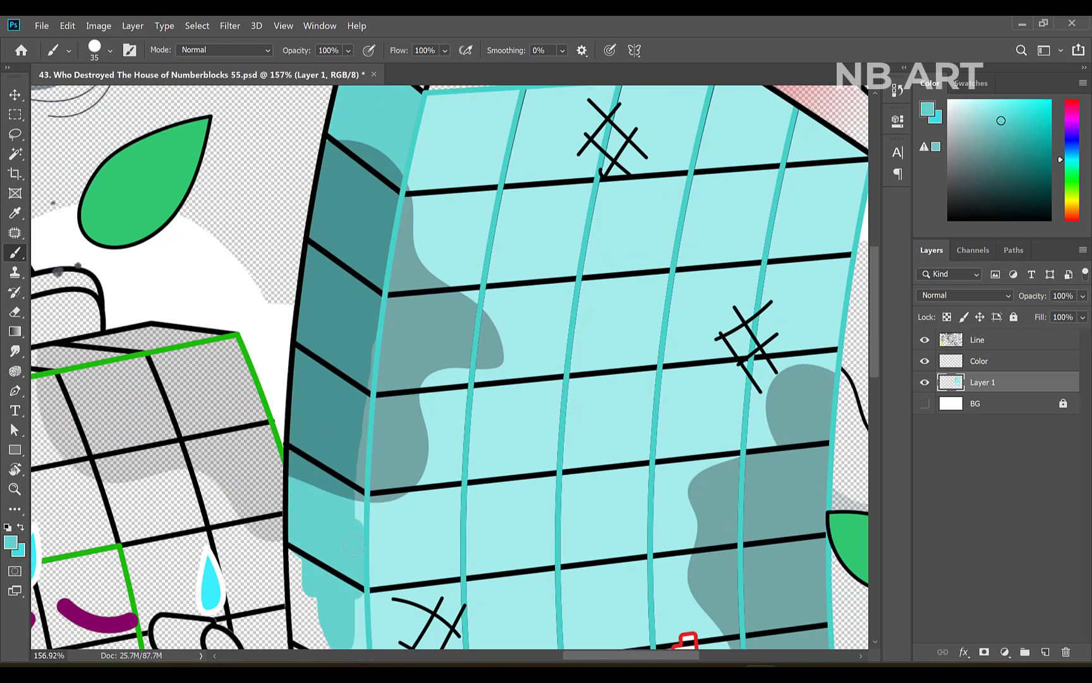
Step: Paint the lower half of the tall block's side face teal and tidy the colour along its edges
scroll(385, 366, "down", 10)
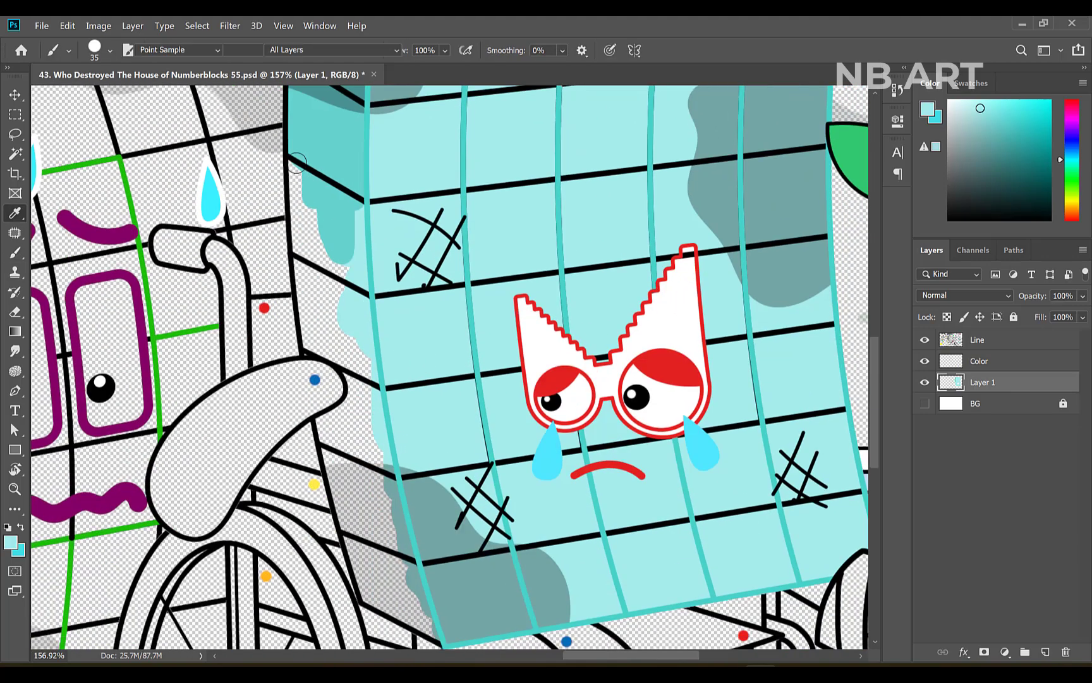
mouse_move(303, 162)
left_mouse_down()
mouse_move(312, 339)
mouse_move(352, 216)
mouse_move(357, 293)
mouse_move(317, 344)
mouse_move(355, 339)
mouse_move(371, 394)
left_mouse_up()
left_click_drag(537, 406, 497, 318)
scroll(497, 317, "up", 2)
mouse_move(279, 296)
left_mouse_down()
mouse_move(250, 348)
mouse_move(270, 474)
mouse_move(308, 549)
mouse_move(278, 434)
mouse_move(307, 357)
mouse_move(356, 583)
left_mouse_up()
key("bracketleft")
key("bracketleft")
key("e")
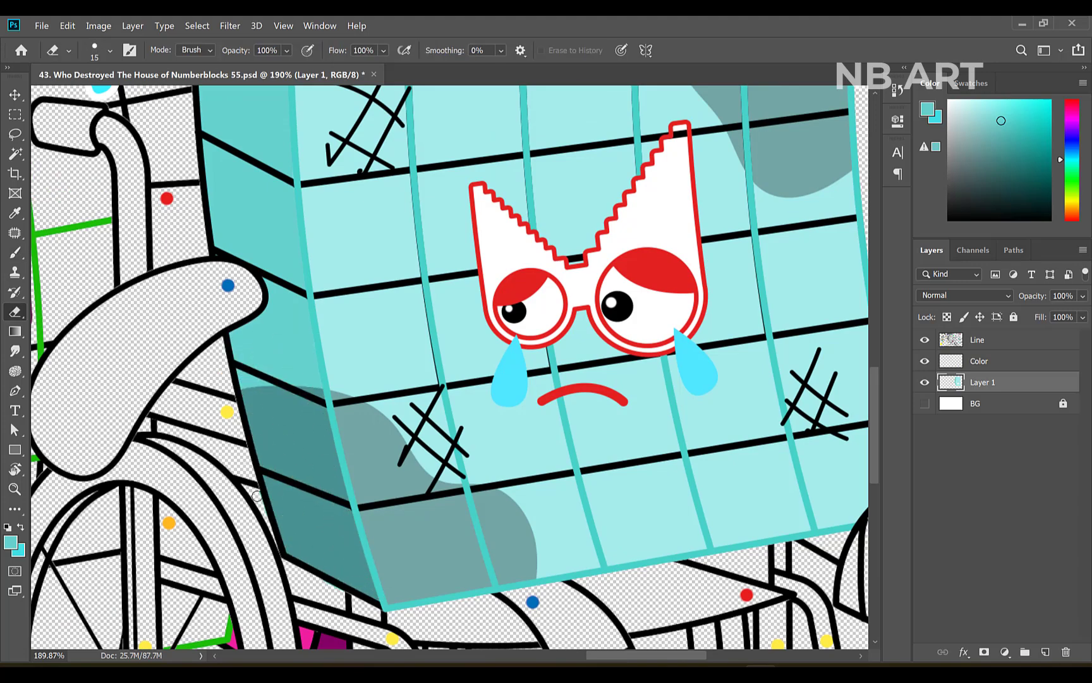
Step: Add a new layer directly above BG and paint the front of the tall block's top row in the sampled light blue
scroll(350, 599, "down", 5)
key("ctrl+0")
left_click(984, 408)
left_click(1046, 652)
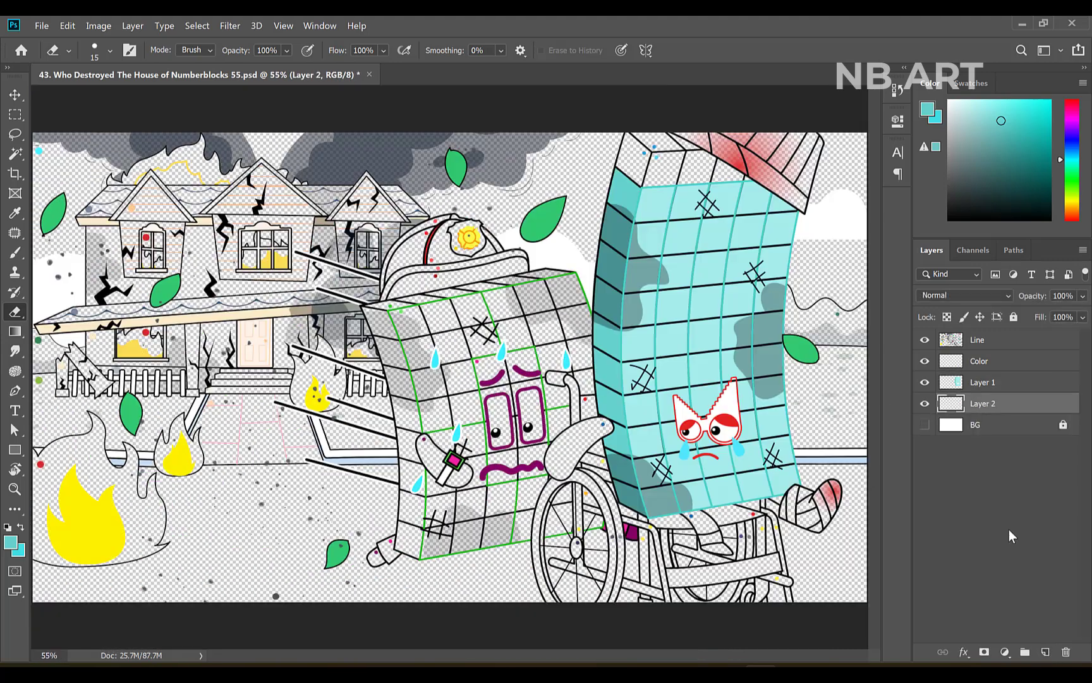
key("i")
left_click(656, 158)
key("b")
mouse_move(656, 152)
left_mouse_down()
mouse_move(661, 199)
mouse_move(658, 176)
mouse_move(727, 157)
mouse_move(747, 180)
left_mouse_up()
Step: Sample the darker blue reference dot and paint the side and upper faces of the tall block's top row
key("i")
left_click(644, 153)
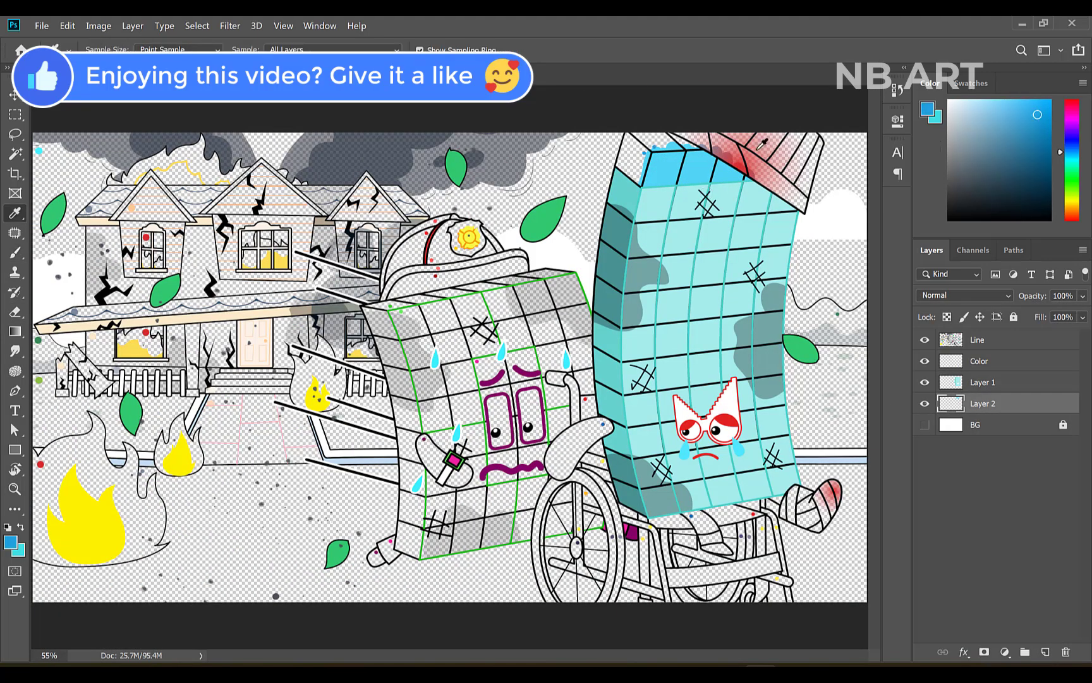
scroll(677, 120, "up", 10)
left_click_drag(676, 121, 573, 226)
scroll(573, 227, "up", 2)
key("b")
mouse_move(430, 272)
left_mouse_down()
mouse_move(424, 340)
mouse_move(393, 380)
mouse_move(481, 273)
mouse_move(556, 282)
mouse_move(638, 309)
left_mouse_up()
scroll(264, 329, "down", 3)
left_click_drag(263, 329, 117, 335)
scroll(117, 335, "up", 1)
Step: Set the foreground colour to white and roughly fill the bandage on the tall block's head
left_click(10, 543)
left_click(627, 81)
left_click(974, 67)
mouse_move(414, 273)
left_mouse_down()
mouse_move(643, 312)
mouse_move(703, 432)
left_mouse_up()
scroll(638, 321, "up", 4)
mouse_move(759, 274)
left_mouse_down()
mouse_move(788, 310)
mouse_move(742, 468)
mouse_move(761, 298)
mouse_move(731, 506)
mouse_move(688, 518)
mouse_move(708, 537)
mouse_move(726, 553)
left_mouse_up()
Step: Reduce the brush to 30 and fill the head bandage's remaining gaps with white along its outline
key("bracketleft")
key("bracketleft")
key("bracketleft")
key("bracketleft")
key("bracketleft")
mouse_move(618, 470)
left_mouse_down()
mouse_move(581, 447)
mouse_move(526, 380)
mouse_move(503, 400)
mouse_move(461, 361)
mouse_move(302, 280)
left_mouse_up()
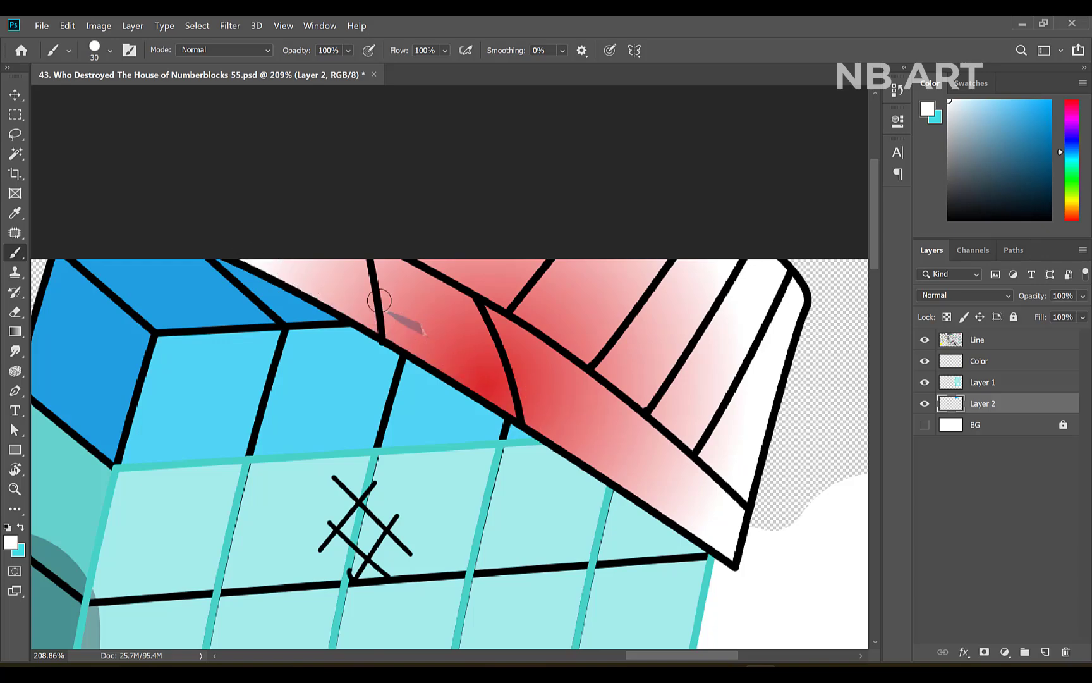
left_click_drag(428, 330, 394, 315)
Step: Add a new layer above BG and paint the tall character's arm in the sampled dark blue with a size 45 brush
scroll(583, 408, "down", 13)
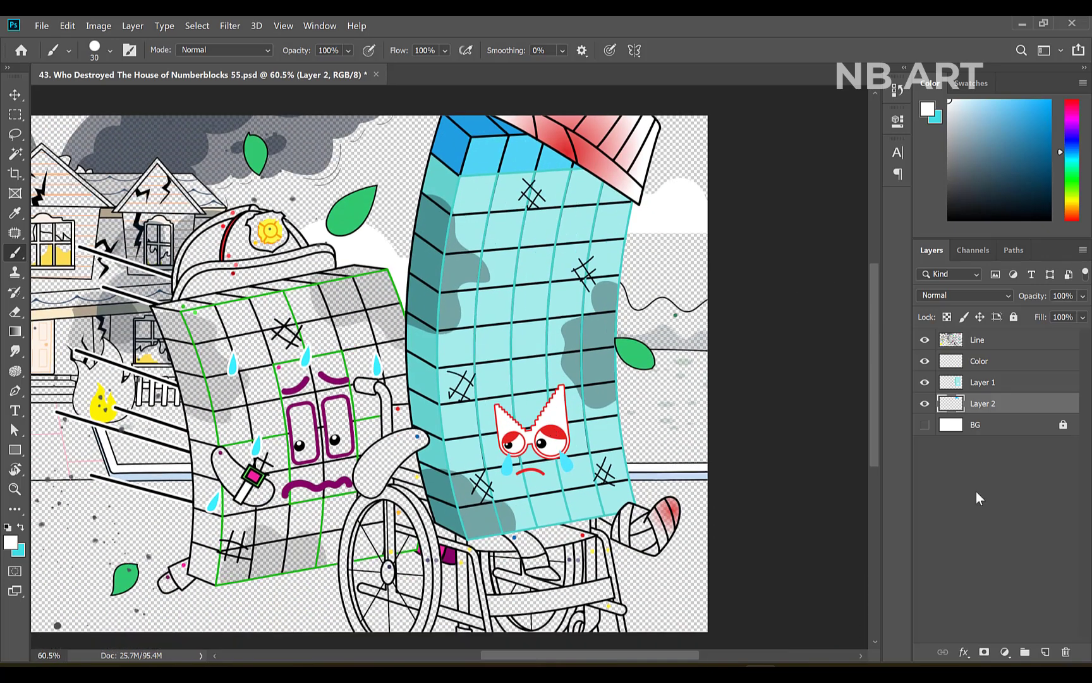
left_click(977, 425)
key("ctrl+shift+alt+n")
key("i")
left_click(418, 438)
key("b")
key("bracketright")
key("bracketright")
key("bracketright")
key("bracketright")
key("bracketright")
key("bracketright")
left_click_drag(366, 468, 380, 449)
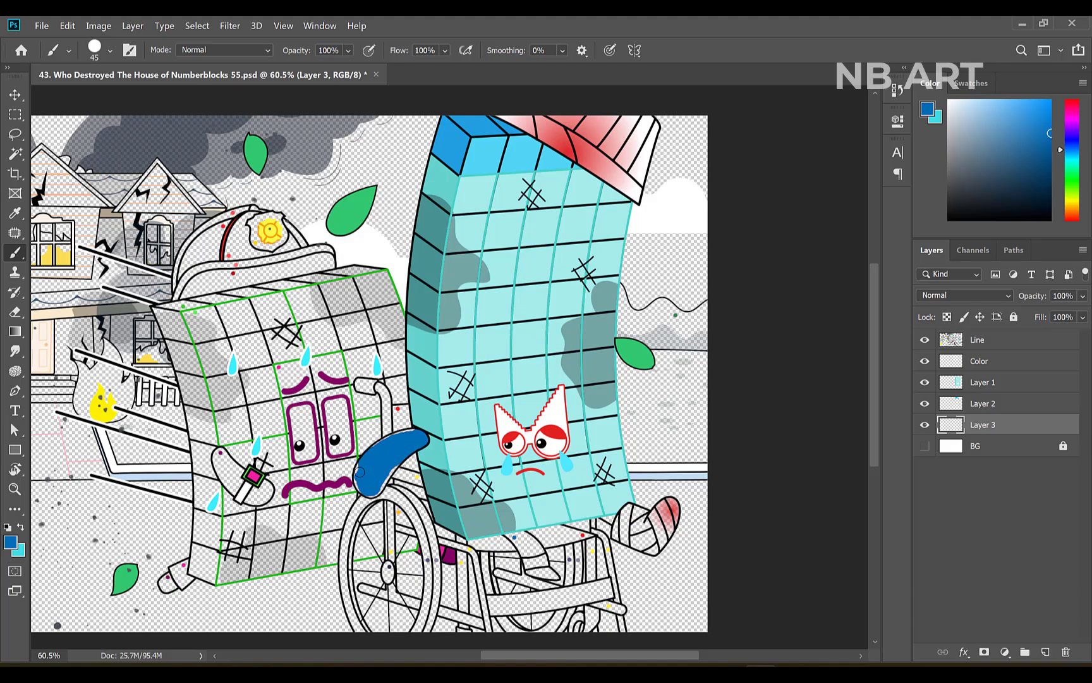
Step: Clean up the blue arm's edges and paint the visible parts of both legs in the same blue
scroll(362, 477, "up", 5)
key("bracketleft")
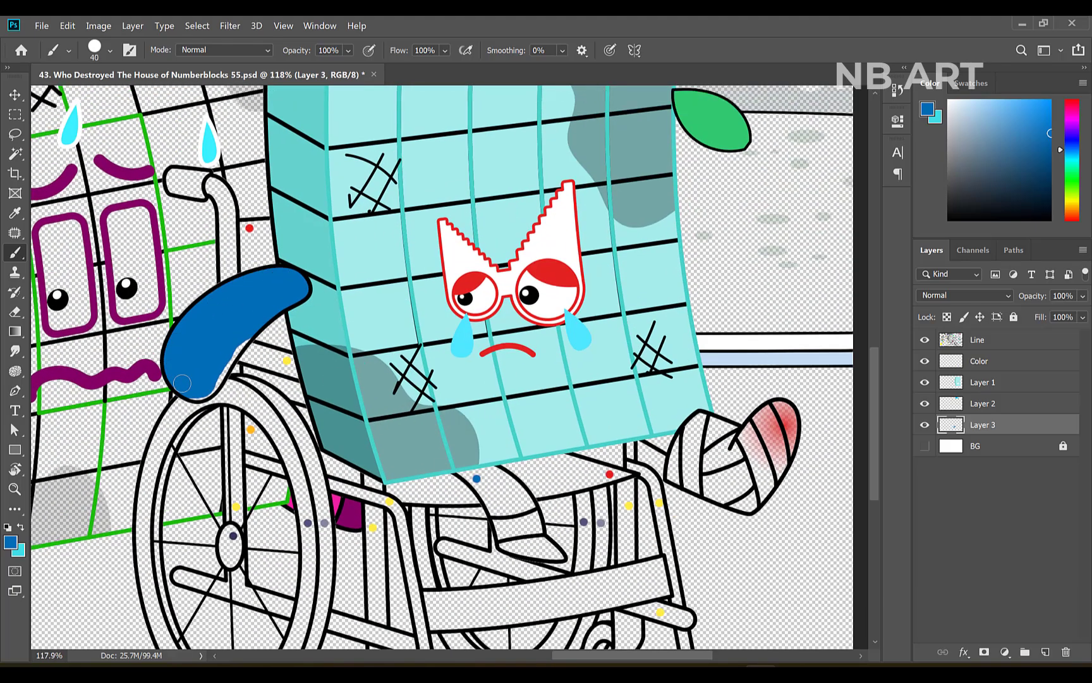
key("e")
scroll(757, 486, "up", 1)
key("b")
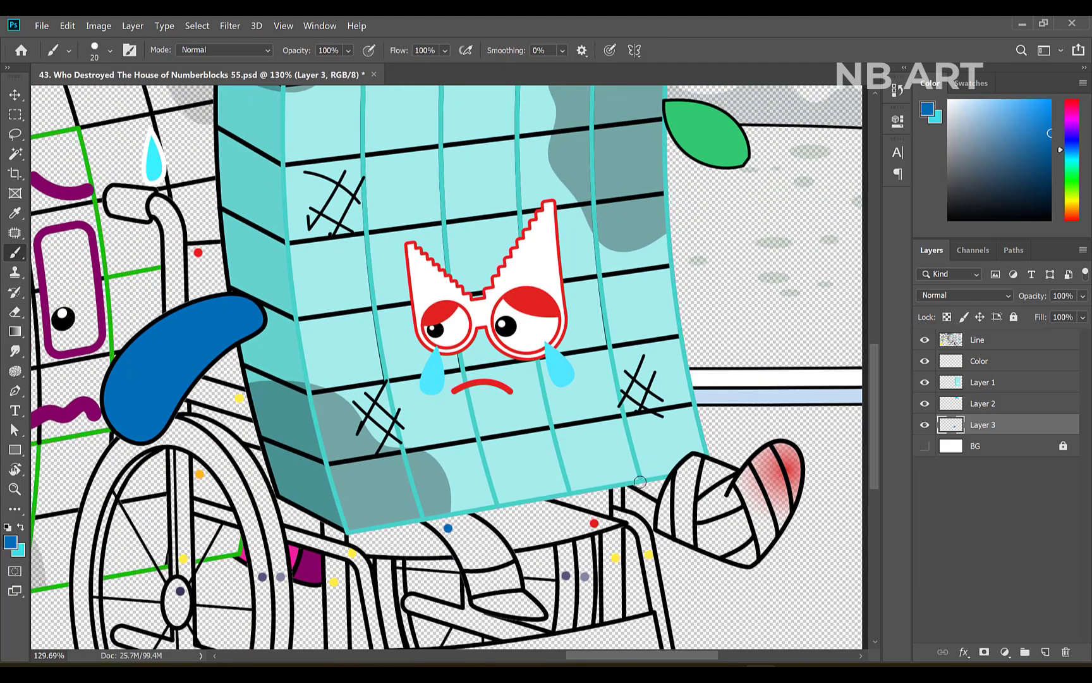
mouse_move(453, 538)
left_mouse_down()
mouse_move(492, 561)
mouse_move(500, 545)
mouse_move(476, 536)
mouse_move(483, 576)
left_mouse_up()
Step: Sample white, add a new layer above BG, and paint the sock and the bandaged foot white
scroll(613, 266, "up", 1)
key("i")
left_click(537, 250)
left_click(992, 447)
left_click(1046, 652)
key("b")
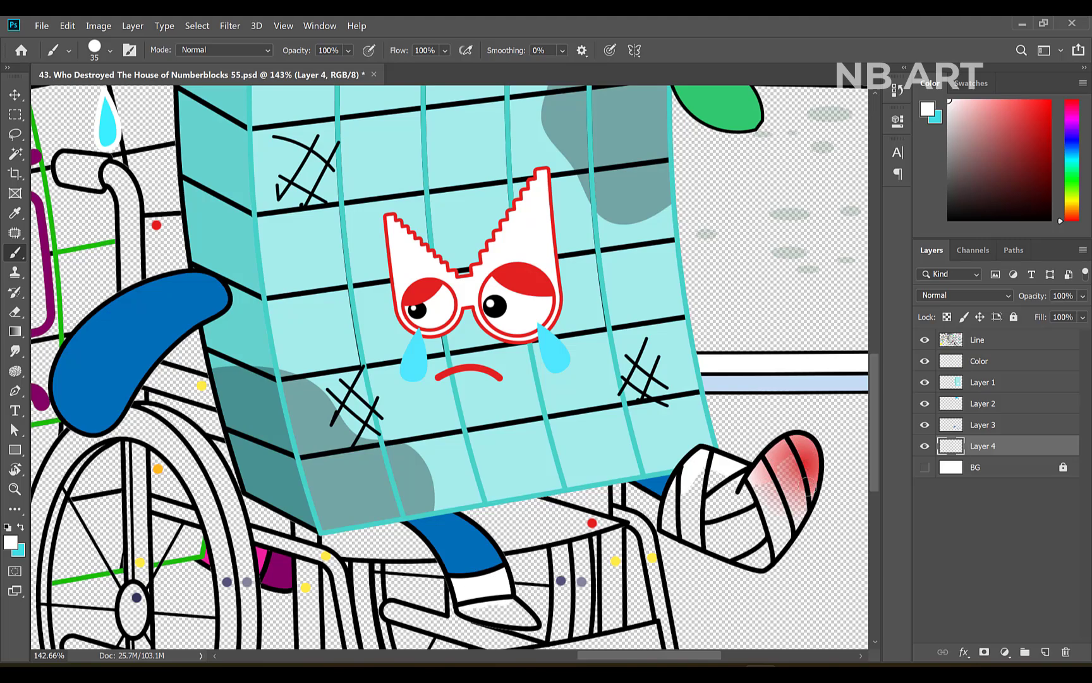
mouse_move(729, 551)
left_mouse_down()
mouse_move(671, 524)
mouse_move(682, 472)
mouse_move(791, 471)
mouse_move(685, 521)
mouse_move(699, 495)
left_mouse_up()
Step: Sample the light blue of the block's top row and paint the seated character's shoe with it
scroll(622, 530, "down", 6)
scroll(617, 379, "up", 2)
key("i")
left_click(607, 95)
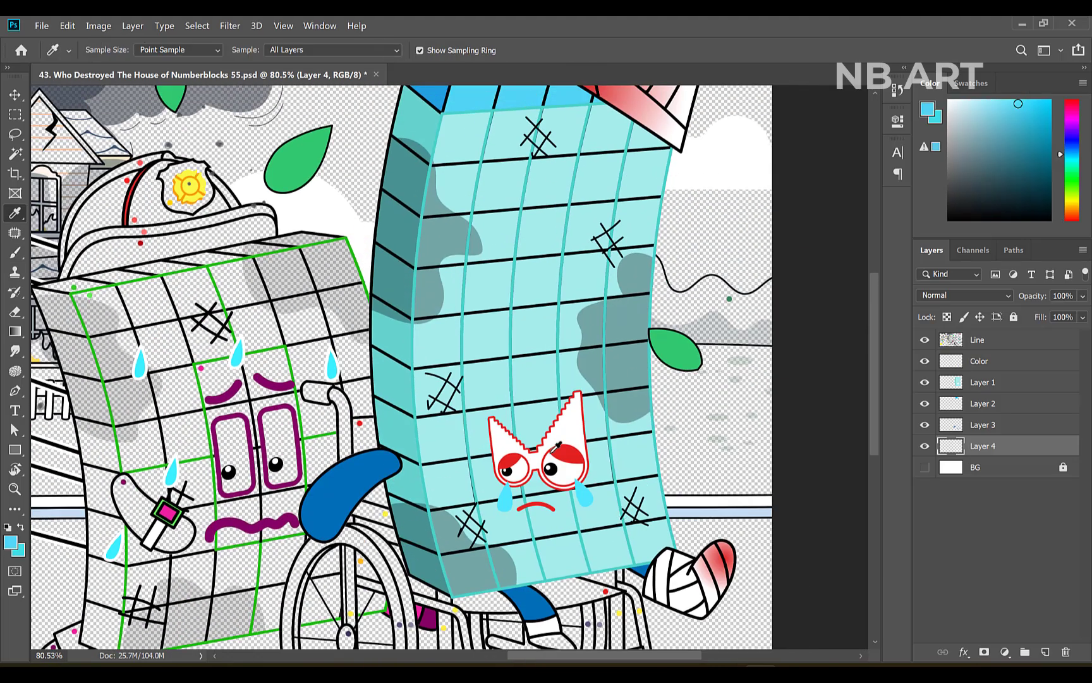
scroll(603, 559, "down", 2)
scroll(602, 559, "up", 4)
key("b")
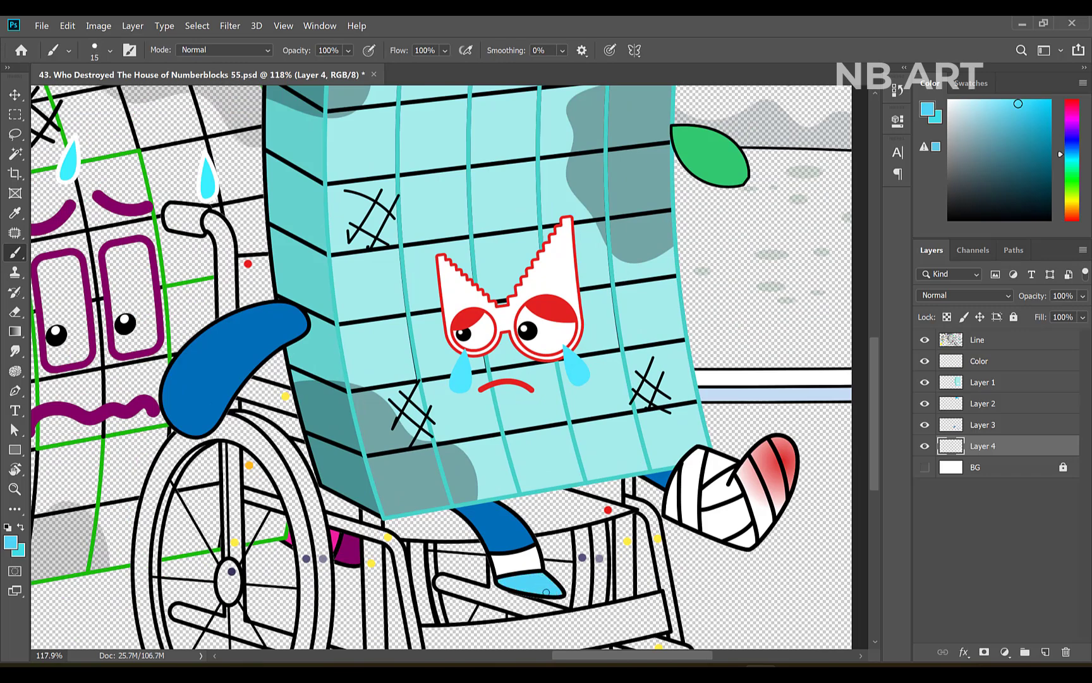
Step: Add a new layer above BG and paint the wheelchair bar behind the blue arm in the sampled yellow
scroll(617, 405, "down", 3)
scroll(639, 557, "up", 1)
left_click(993, 467)
left_click(1046, 652)
key("i")
left_click(339, 360)
key("b")
key("bracketright")
key("bracketright")
key("bracketright")
key("bracketright")
left_click_drag(338, 362, 330, 361)
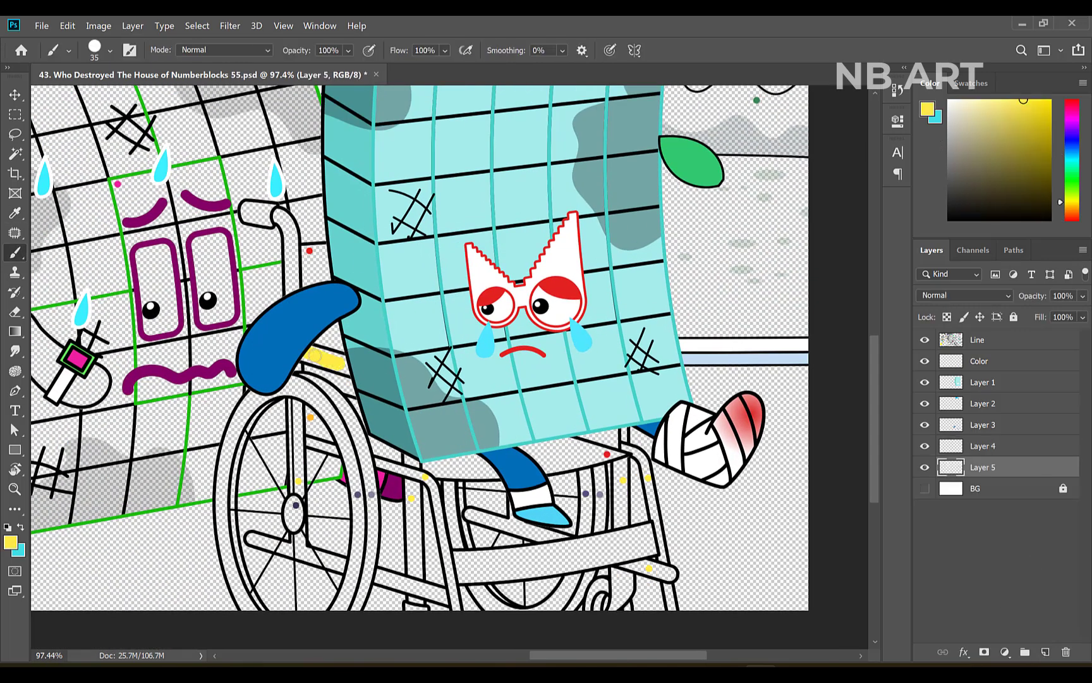
Step: Paint the wheelchair's push-handle tube and lower side bars yellow, cleaning off the overflow
scroll(295, 357, "up", 1)
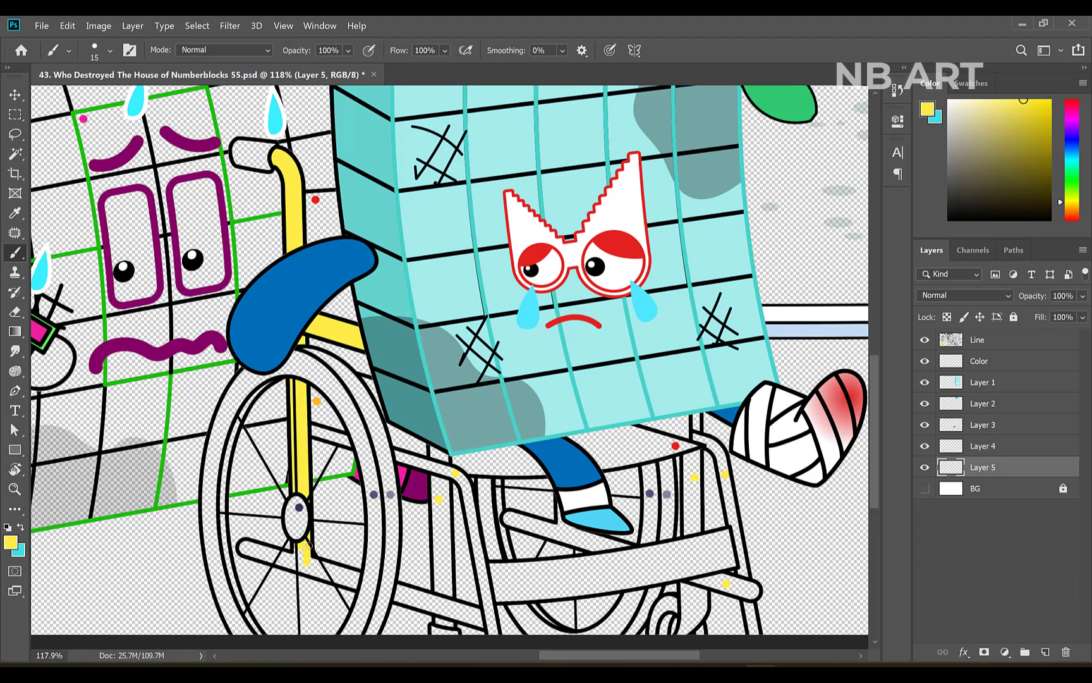
scroll(353, 584, "down", 1)
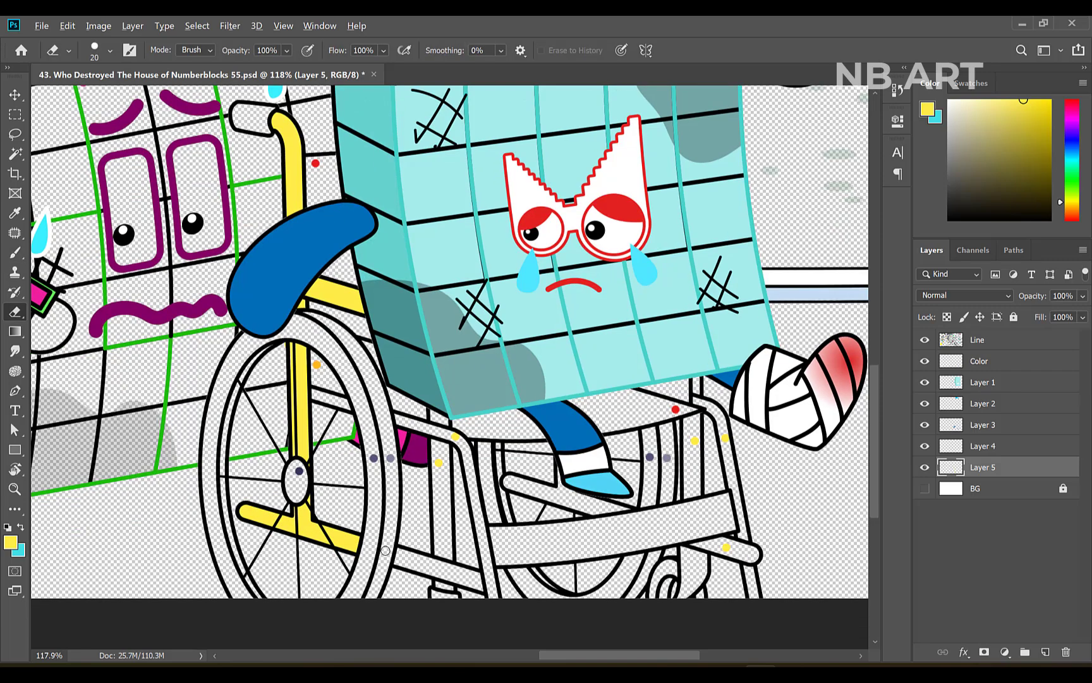
scroll(379, 585, "up", 2)
left_click_drag(509, 616, 409, 585)
scroll(480, 617, "down", 2)
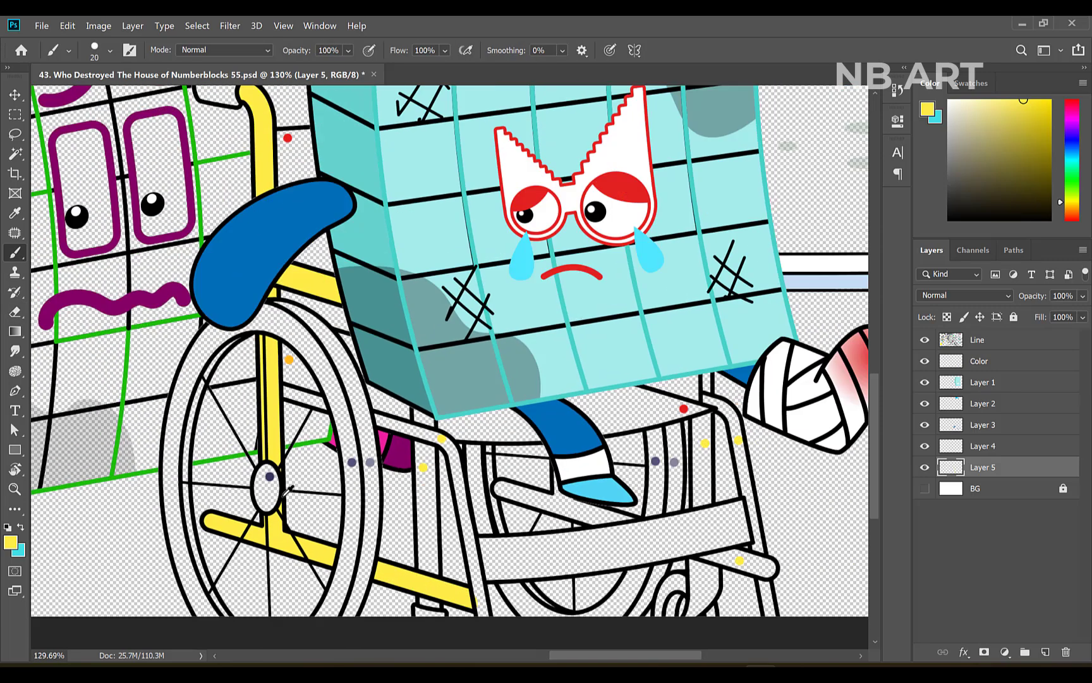
Step: Paint the wheelchair's upper side rail and the vertical post below the seat yellow
scroll(282, 414, "up", 1)
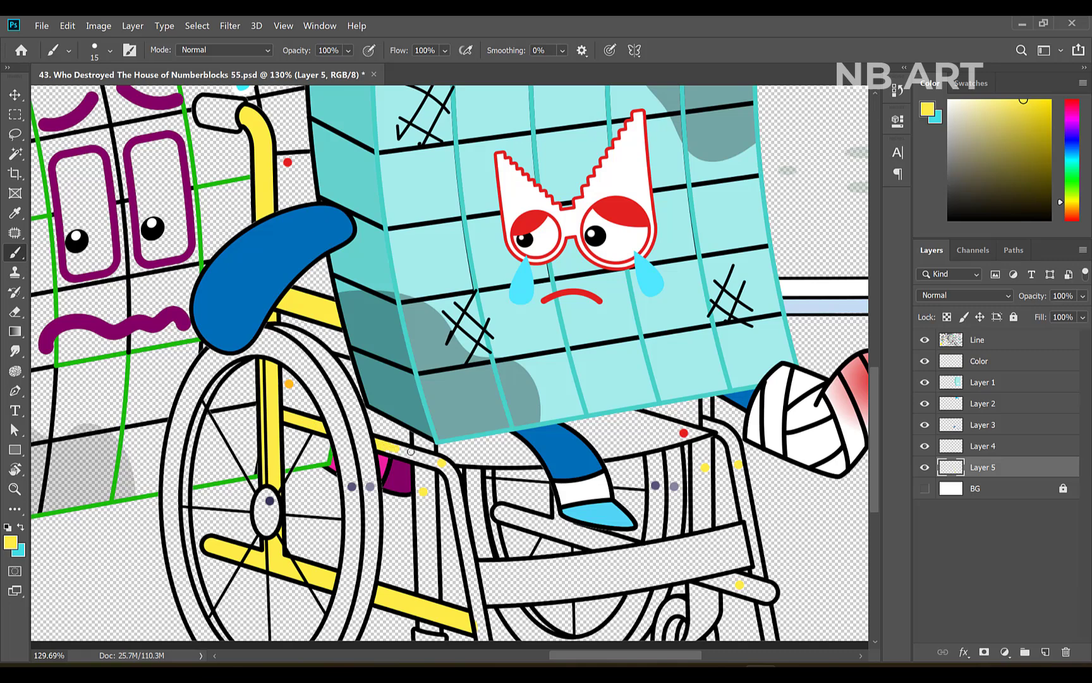
scroll(422, 490, "up", 2)
mouse_move(408, 528)
left_mouse_down()
mouse_move(411, 295)
mouse_move(470, 436)
mouse_move(492, 573)
left_mouse_up()
scroll(367, 590, "down", 7)
scroll(642, 439, "up", 1)
Step: Paint the far-side front tube and vertical post of the wheelchair frame yellow with a small brush
scroll(646, 441, "up", 5)
mouse_move(632, 434)
left_mouse_down()
mouse_move(633, 391)
mouse_move(674, 433)
mouse_move(699, 552)
mouse_move(704, 507)
mouse_move(696, 548)
mouse_move(725, 547)
left_mouse_up()
scroll(633, 392, "down", 1)
scroll(696, 487, "down", 3)
scroll(698, 480, "up", 3)
scroll(703, 490, "down", 1)
key("bracketleft")
scroll(718, 543, "down", 2)
mouse_move(615, 286)
left_mouse_down()
mouse_move(596, 386)
mouse_move(588, 250)
mouse_move(608, 299)
mouse_move(604, 363)
left_mouse_up()
scroll(606, 370, "down", 10)
Step: Add a new layer above BG and paint the wheelchair's far-side lower tube, on both sides of the front strap, yellow
left_click(1012, 489)
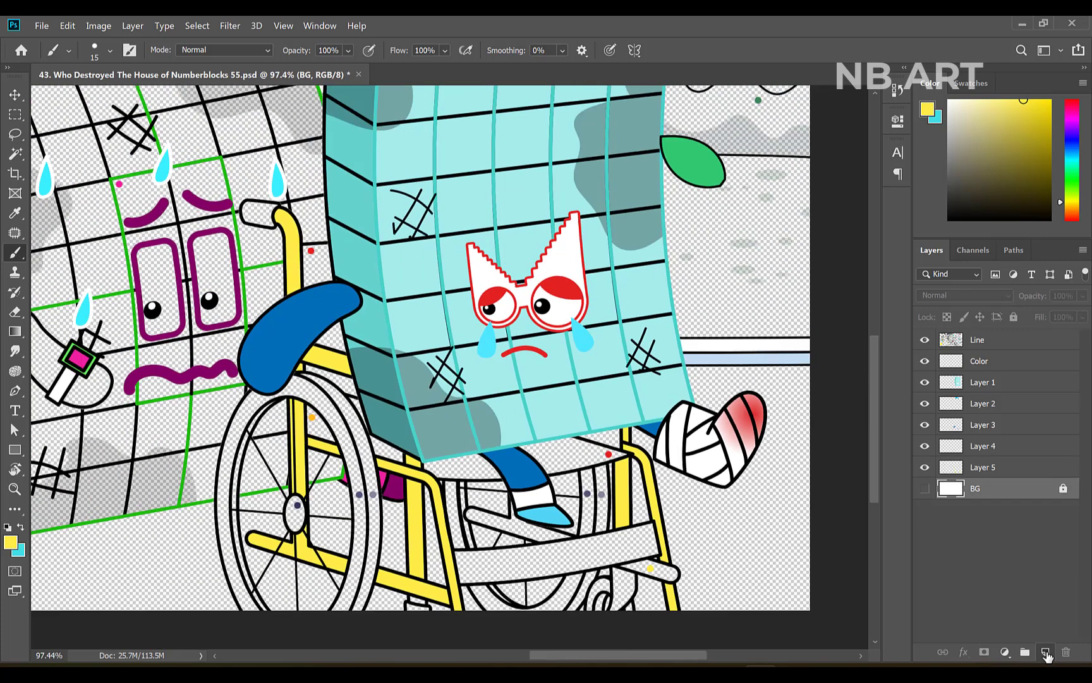
left_click(1046, 652)
key("[")
scroll(670, 572, "up", 3)
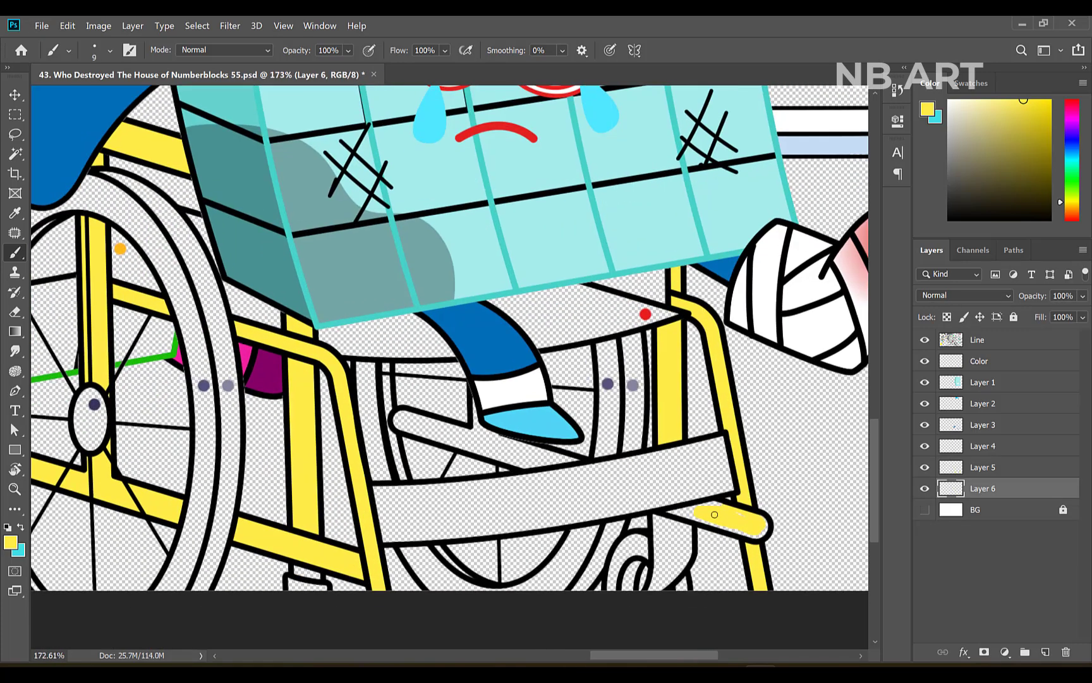
mouse_move(402, 418)
left_mouse_down()
mouse_move(482, 424)
mouse_move(524, 461)
left_mouse_up()
scroll(468, 600, "down", 3)
Step: Add a new layer above BG and paint the wheelchair's backrest and seat in the sampled red
left_click(1046, 653, "ctrl")
left_click(262, 228, "alt")
key("]")
key("]")
key("]")
left_click_drag(262, 229, 311, 267)
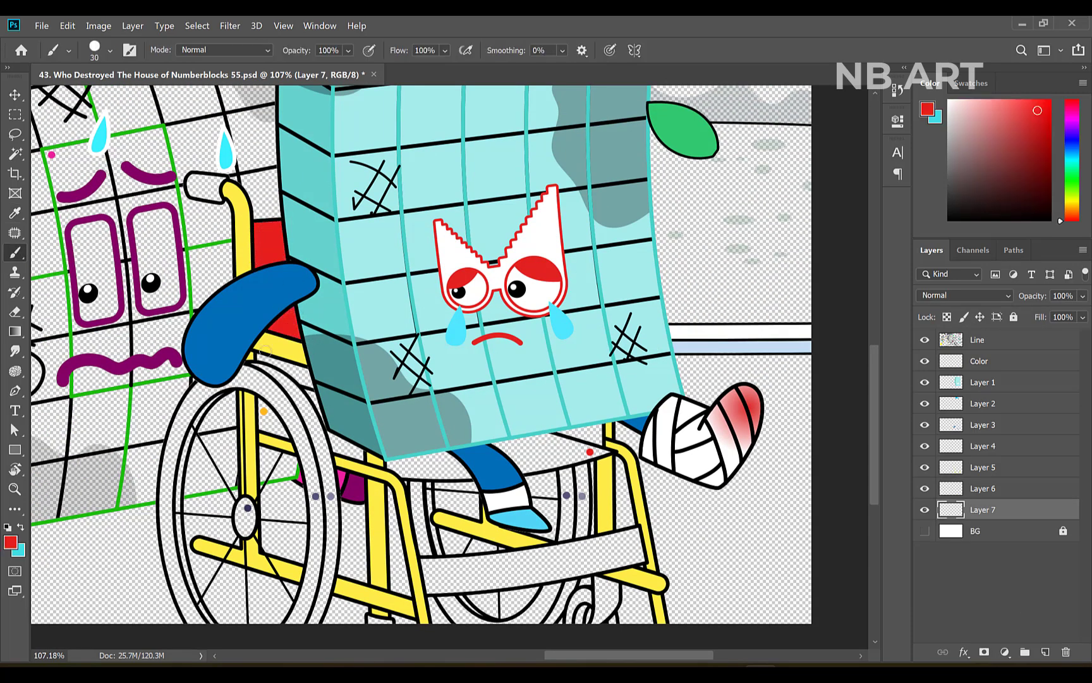
mouse_move(397, 459)
left_mouse_down()
mouse_move(466, 456)
mouse_move(463, 470)
mouse_move(500, 471)
mouse_move(486, 447)
mouse_move(551, 463)
left_mouse_up()
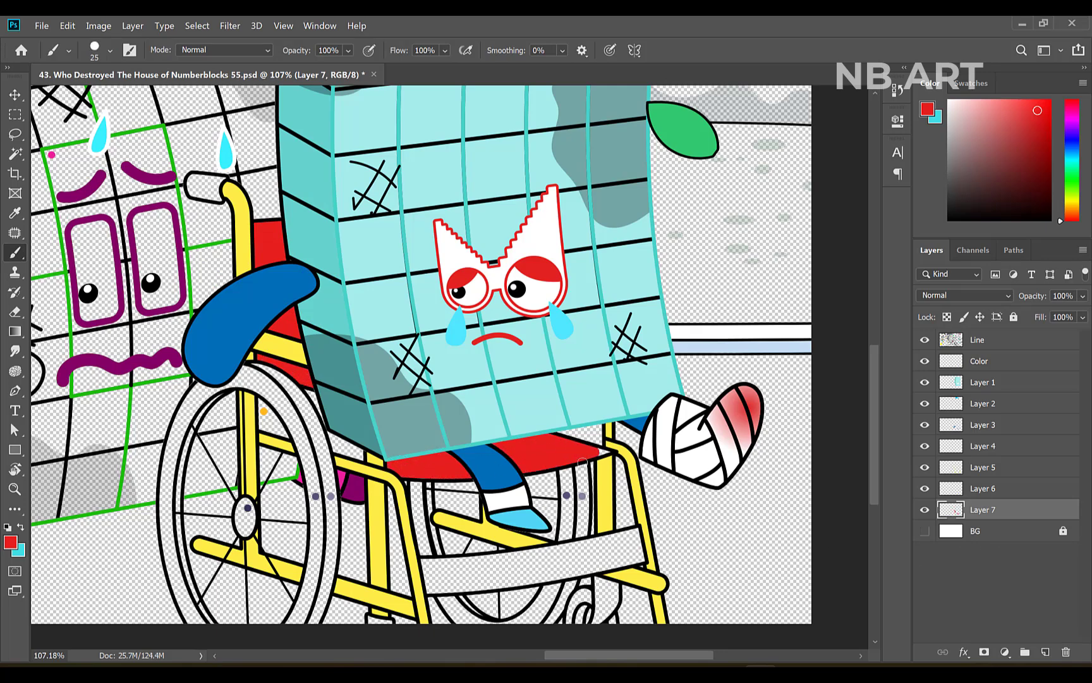
Step: Paint the wide strap across the front of the wheelchair red
scroll(519, 545, "down", 1)
key("]")
key("]")
key("]")
mouse_move(442, 577)
left_mouse_down()
mouse_move(615, 552)
mouse_move(617, 566)
mouse_move(469, 574)
left_mouse_up()
scroll(551, 554, "up", 1)
scroll(555, 549, "up", 1)
left_click_drag(574, 545, 404, 589)
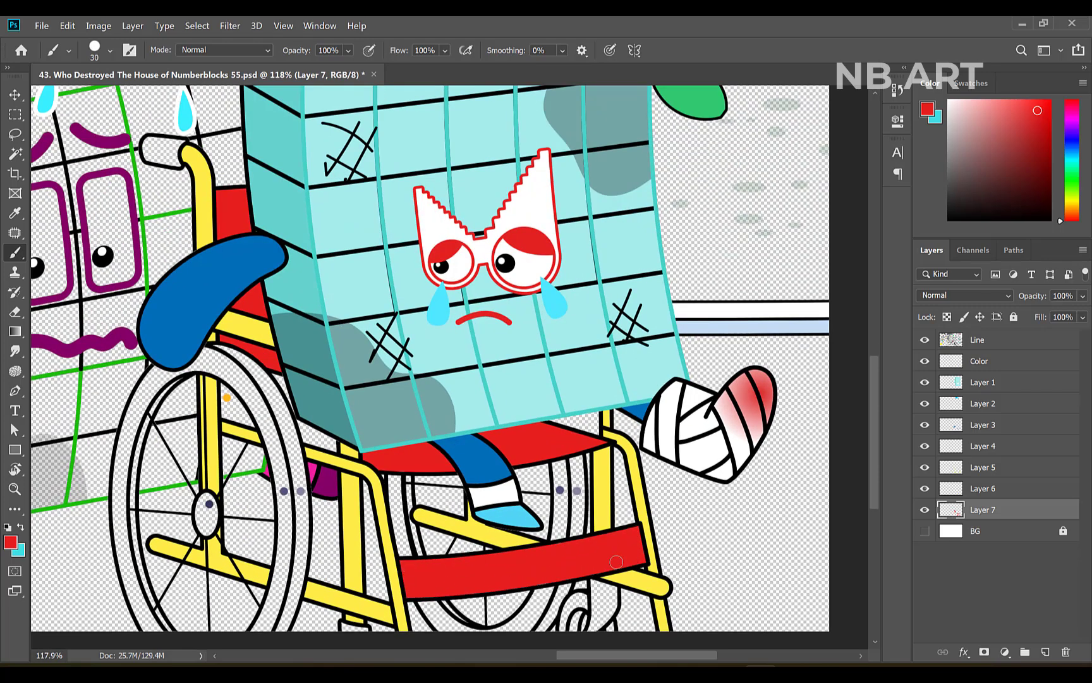
Step: Add a new layer above BG and paint the wheelchair's near and far side panels in the sampled orange
scroll(525, 577, "down", 2)
left_click(1045, 651, "ctrl")
left_click(281, 442, "alt")
mouse_move(282, 443)
left_mouse_down()
mouse_move(274, 437)
mouse_move(282, 459)
left_mouse_up()
scroll(278, 461, "up", 3)
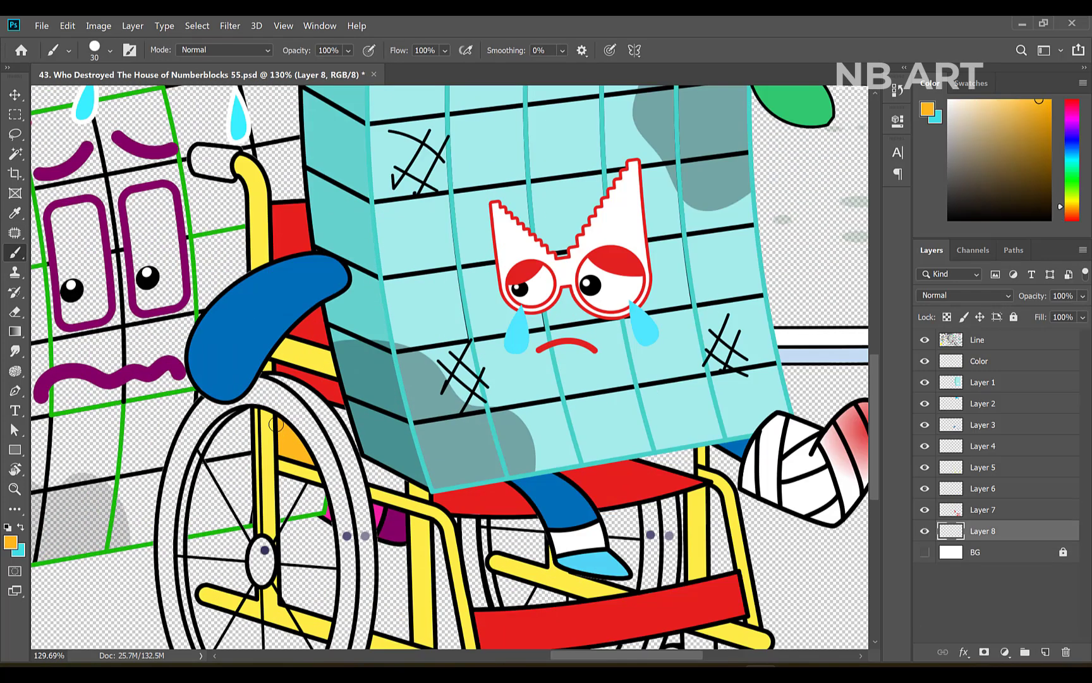
left_click_drag(388, 487, 404, 490)
scroll(405, 490, "down", 2)
scroll(607, 468, "up", 2)
left_click_drag(597, 402, 624, 405)
Step: Sample the light grey-purple and paint the far wheel's outer edge and the caster fork with it
left_click(608, 476, "alt")
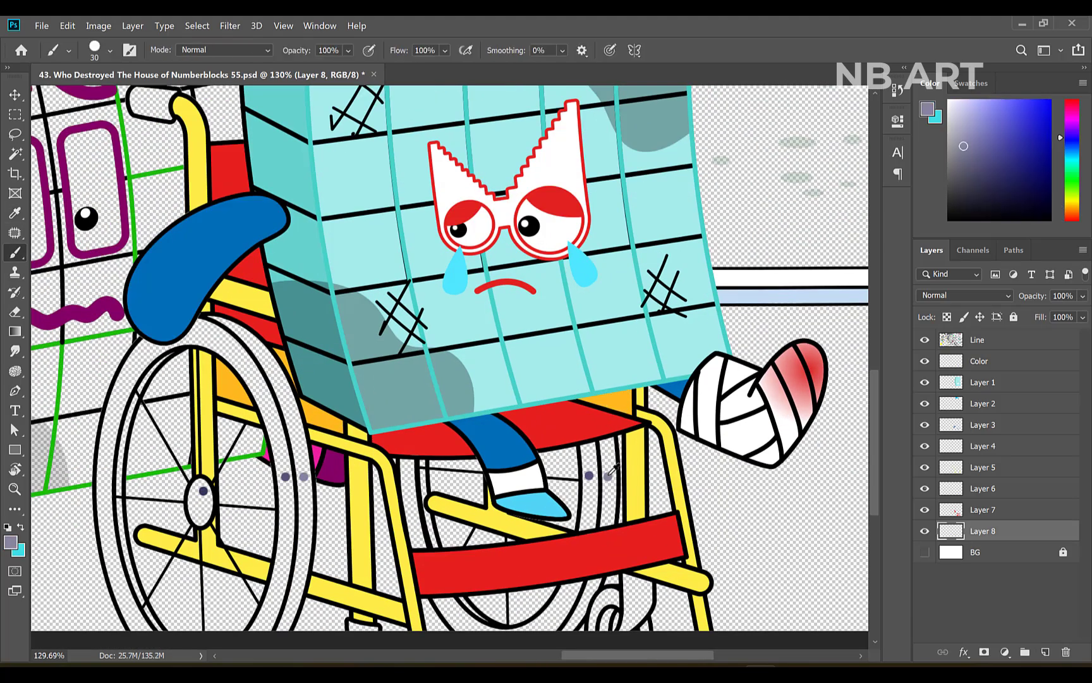
scroll(528, 471, "up", 3)
scroll(617, 456, "down", 2)
mouse_move(634, 455)
left_mouse_down()
mouse_move(675, 448)
mouse_move(660, 558)
mouse_move(710, 458)
mouse_move(688, 538)
mouse_move(698, 493)
left_mouse_up()
scroll(645, 547, "up", 5)
scroll(681, 484, "down", 2)
scroll(681, 480, "down", 1)
left_click(615, 465)
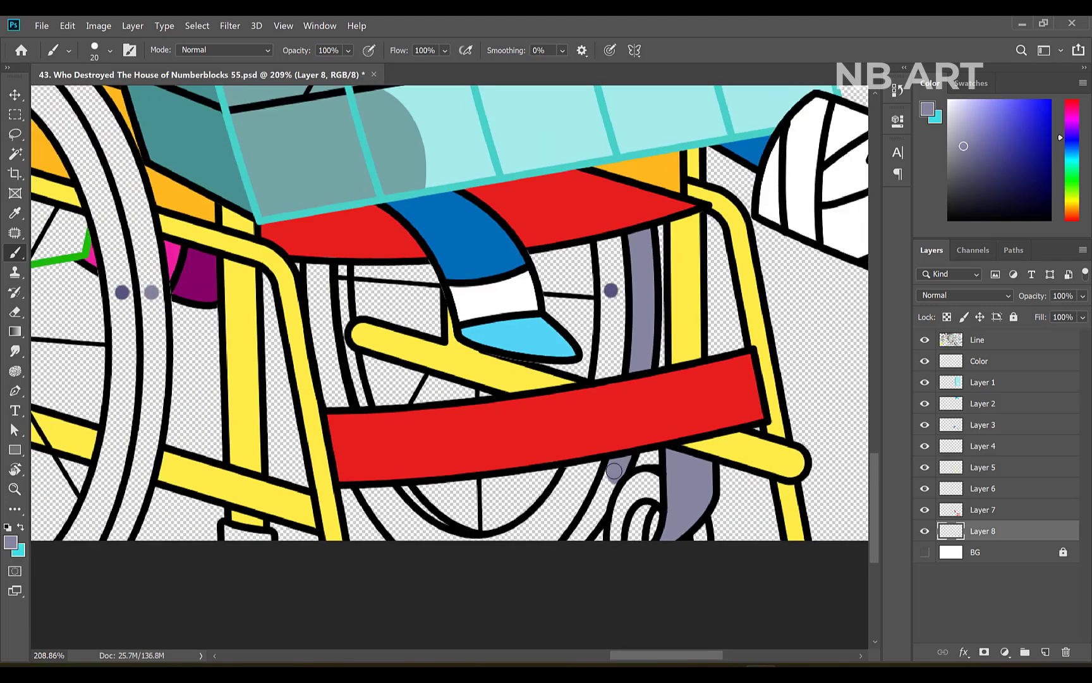
Step: Paint the far wheel's narrow inner edge grey-purple and switch to the Eraser for cleaning up overflow
scroll(576, 538, "down", 3)
scroll(442, 393, "up", 3)
left_click_drag(442, 379, 453, 443)
left_click_drag(501, 543, 535, 571)
key("e")
scroll(711, 507, "down", 3)
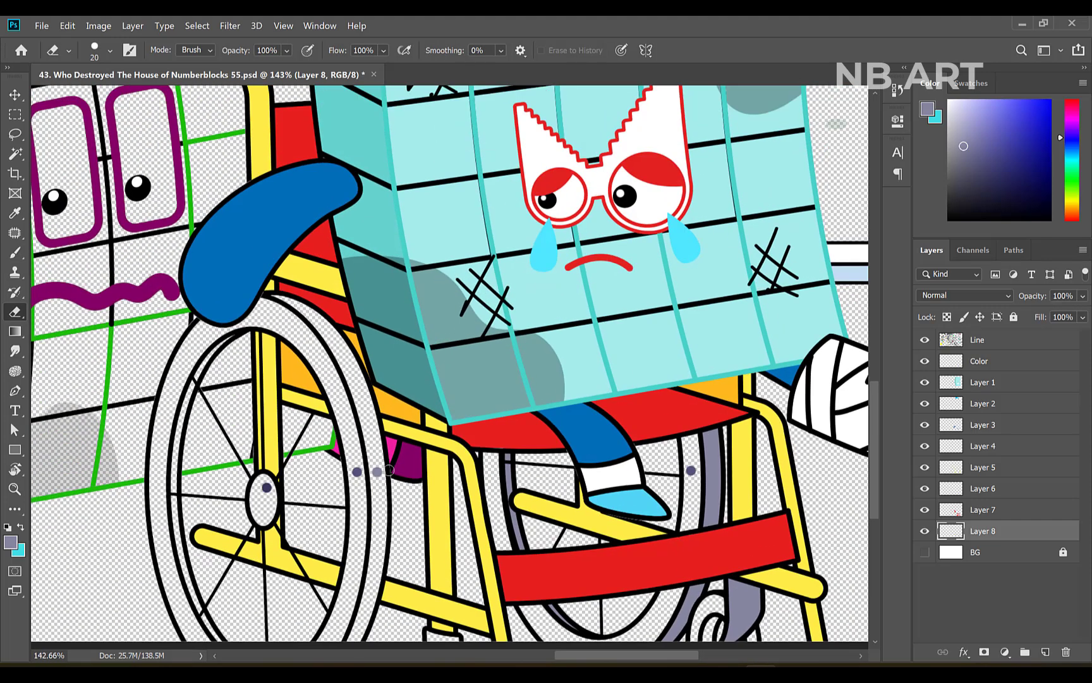
Step: Paint the near wheel's outer side edge grey-purple with a larger brush
scroll(342, 360, "down", 1)
key("b")
key("bracketright")
key("bracketright")
scroll(327, 316, "up", 3)
mouse_move(288, 296)
left_mouse_down()
mouse_move(377, 380)
mouse_move(396, 455)
left_mouse_up()
scroll(396, 455, "down", 2)
mouse_move(387, 365)
left_mouse_down()
mouse_move(393, 424)
mouse_move(359, 572)
left_mouse_up()
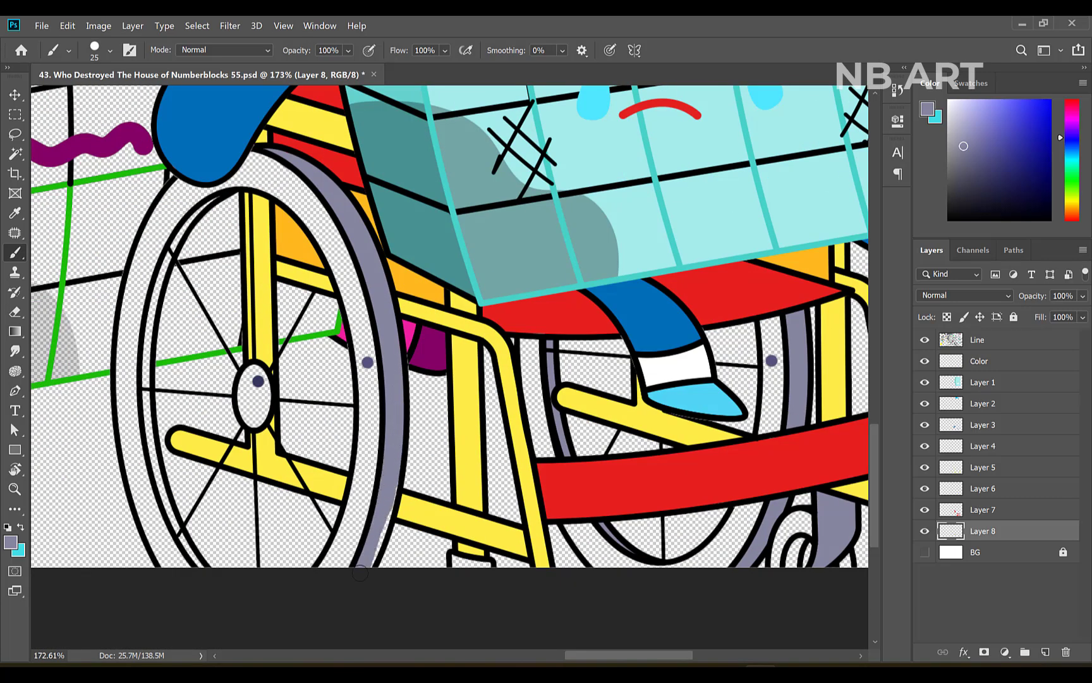
Step: Paint the near wheel's narrow inner rim edge grey-purple with a size 15 brush
scroll(388, 474, "down", 1)
scroll(269, 215, "up", 2)
key("bracketleft")
key("bracketleft")
key("bracketleft")
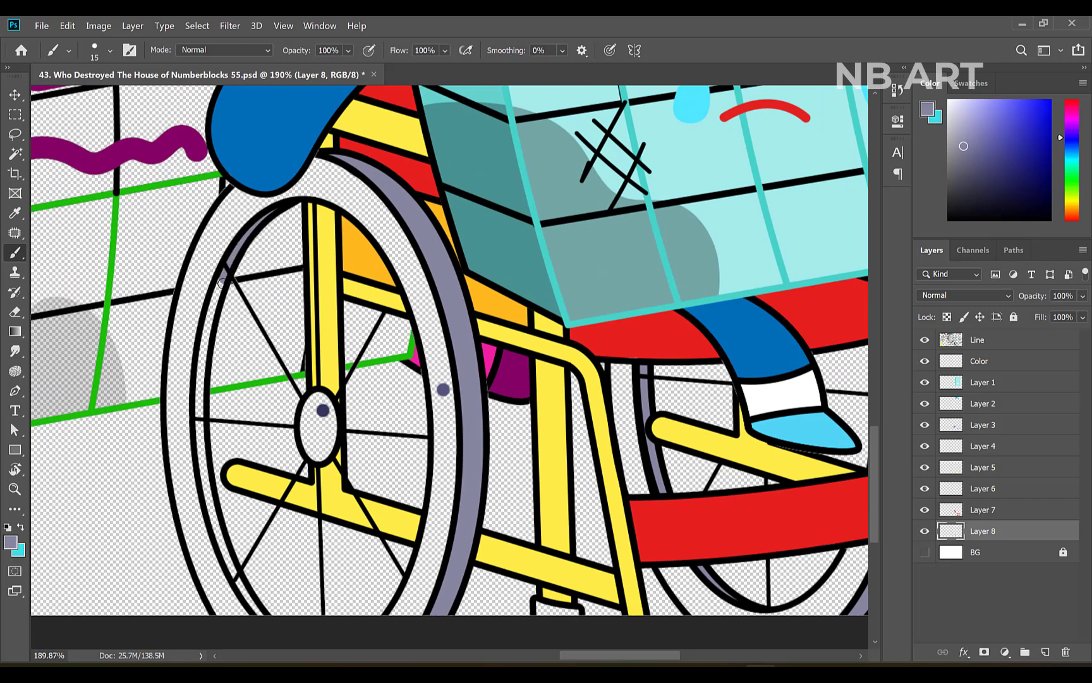
left_click_drag(203, 482, 215, 524)
scroll(216, 491, "down", 1)
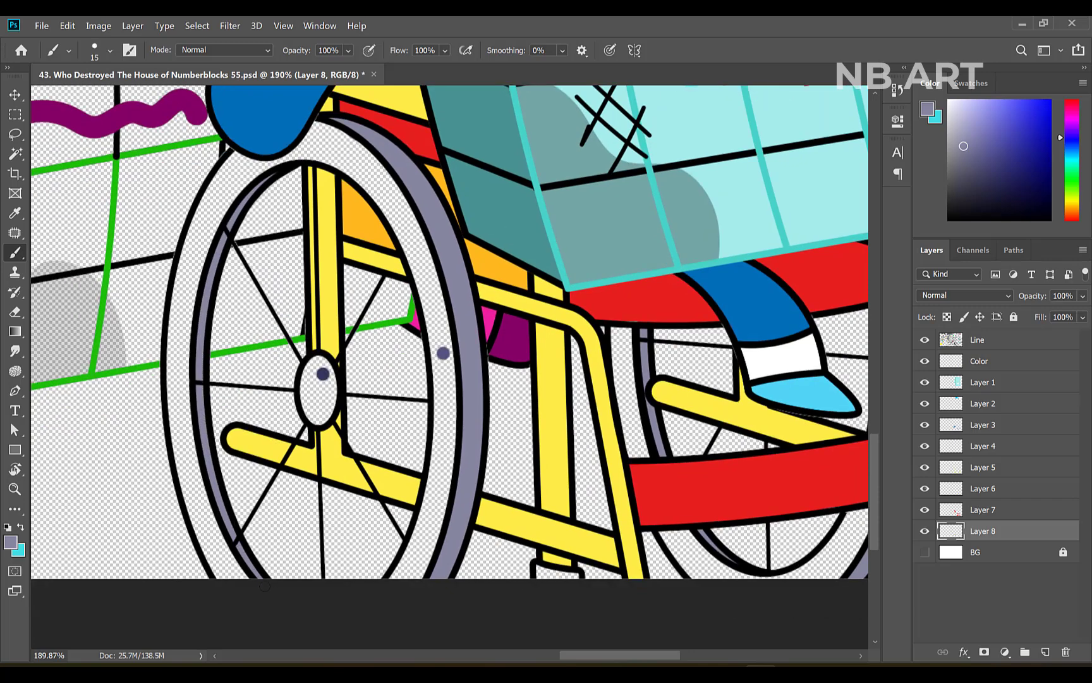
Step: Add a new layer above BG and paint the near wheel's hub in the sampled dark navy
scroll(264, 585, "down", 6)
left_click(1011, 552)
left_click(1046, 653)
left_click(291, 482, "alt")
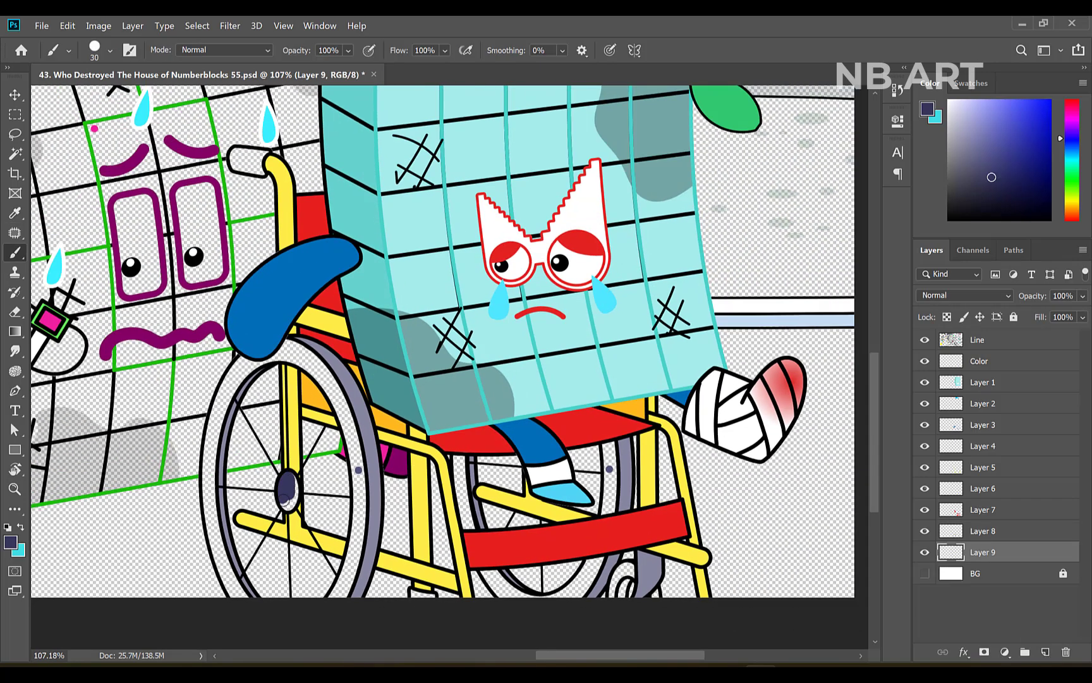
Step: Paint the near wheel's front rim in the sampled dark purple and erase the grey-purple overflow inside the wheel
left_click(358, 470, "alt")
left_click_drag(357, 442, 350, 576)
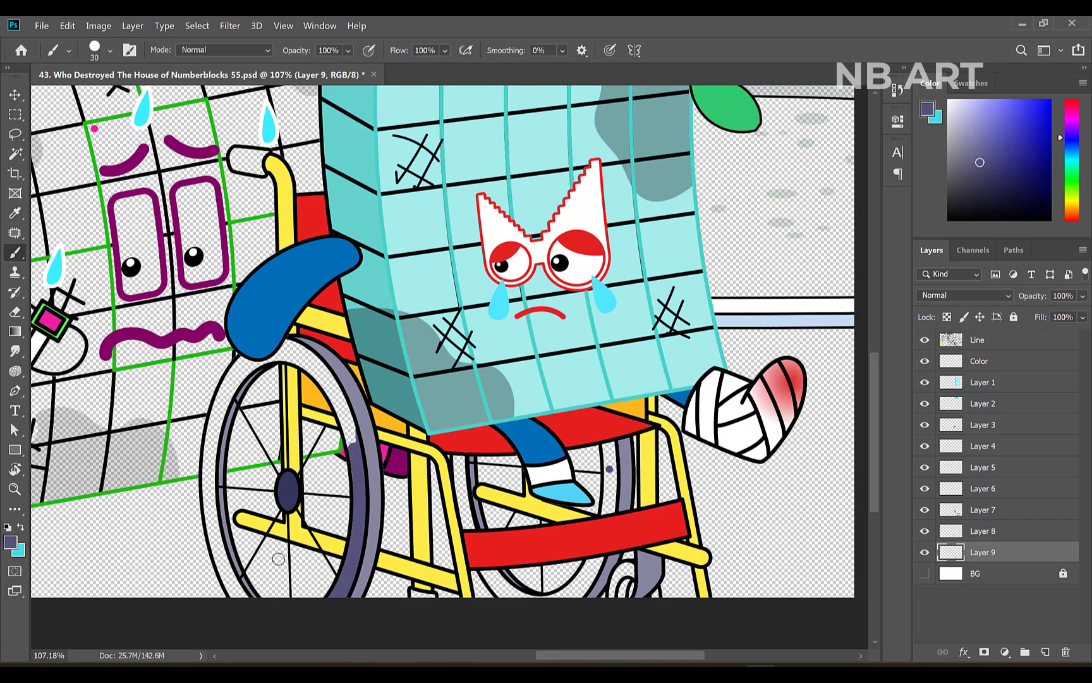
scroll(215, 528, "up", 2)
mouse_move(398, 411)
left_mouse_down()
mouse_move(295, 290)
mouse_move(243, 325)
mouse_move(238, 592)
left_mouse_up()
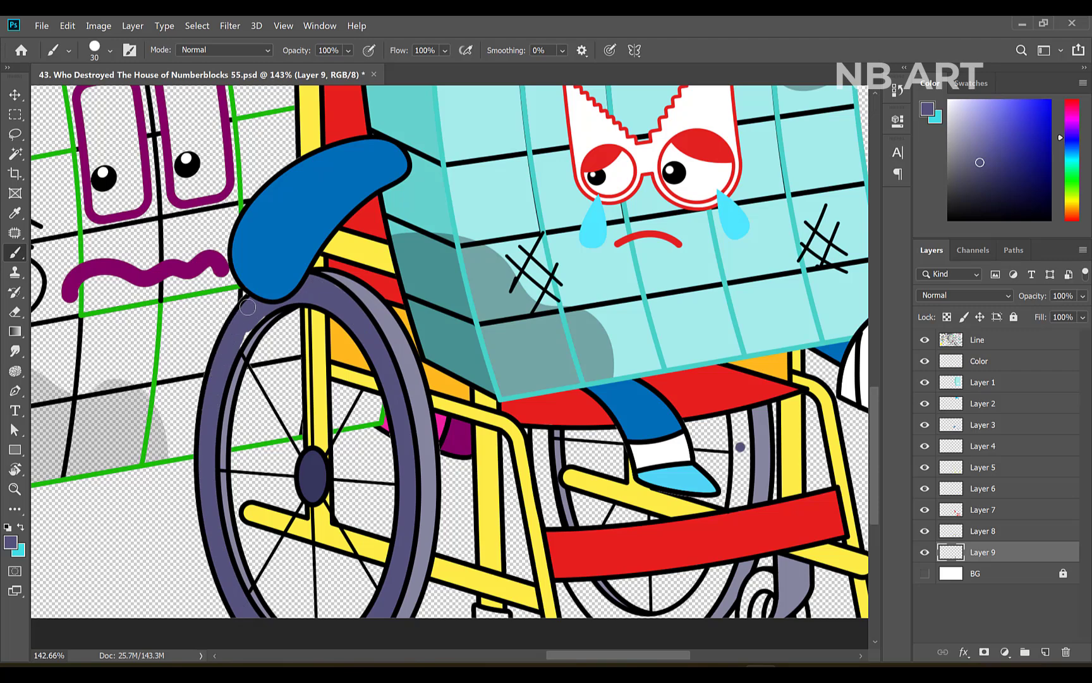
left_click_drag(240, 316, 255, 326)
left_click(344, 314, "ctrl")
key("e")
left_click(339, 316)
scroll(379, 569, "down", 4)
scroll(724, 563, "up", 3)
Step: Paint the small front caster wheel dark purple
key("b")
left_click(574, 579, "alt")
left_click_drag(598, 570, 592, 590)
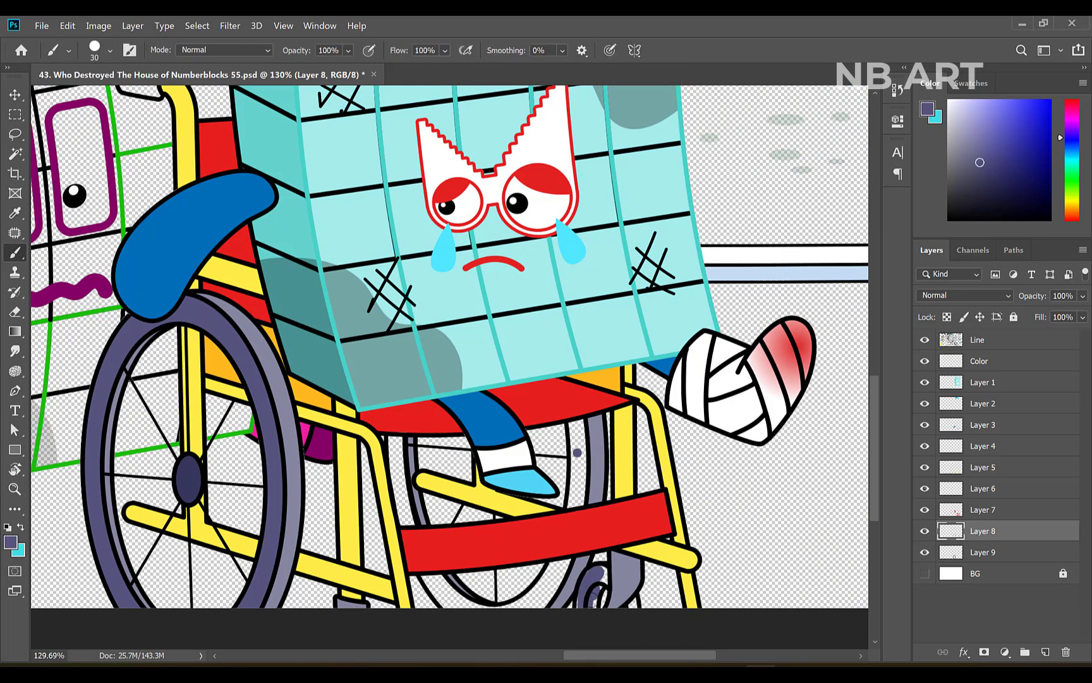
scroll(541, 578, "up", 2)
Step: Add a new layer above BG and paint the far wheel's rim dark purple
left_click(1012, 574)
left_click(1046, 652)
key("bracketright")
key("bracketright")
left_click_drag(366, 412, 382, 514)
left_click_drag(430, 596, 410, 578)
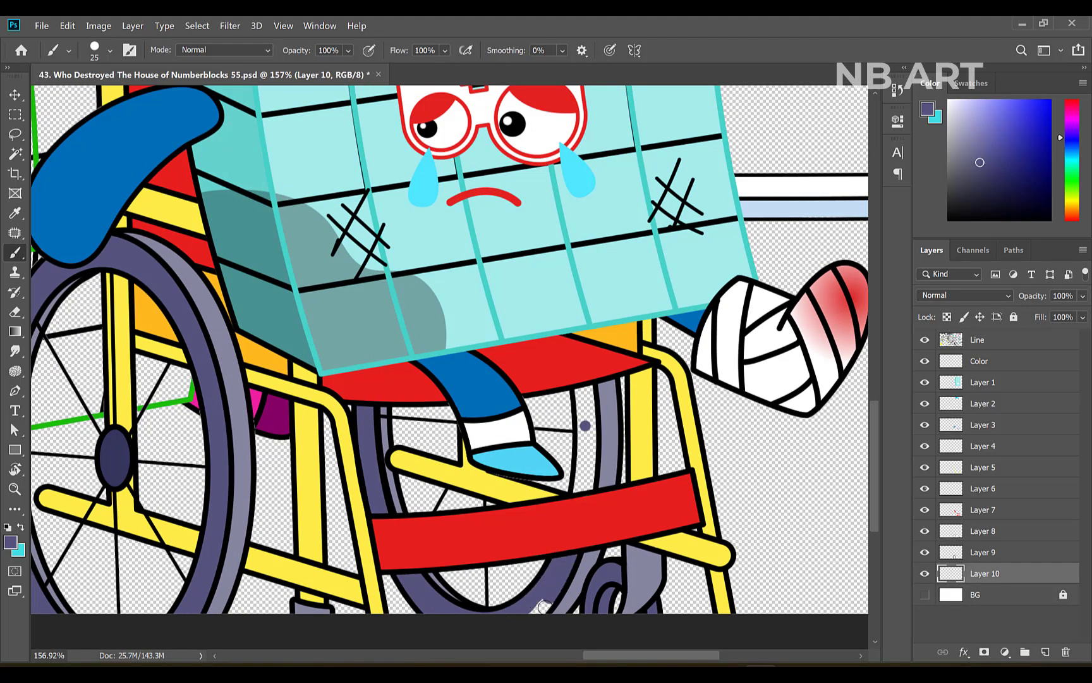
left_click_drag(581, 491, 585, 377)
key("e")
scroll(586, 482, "down", 6, "alt")
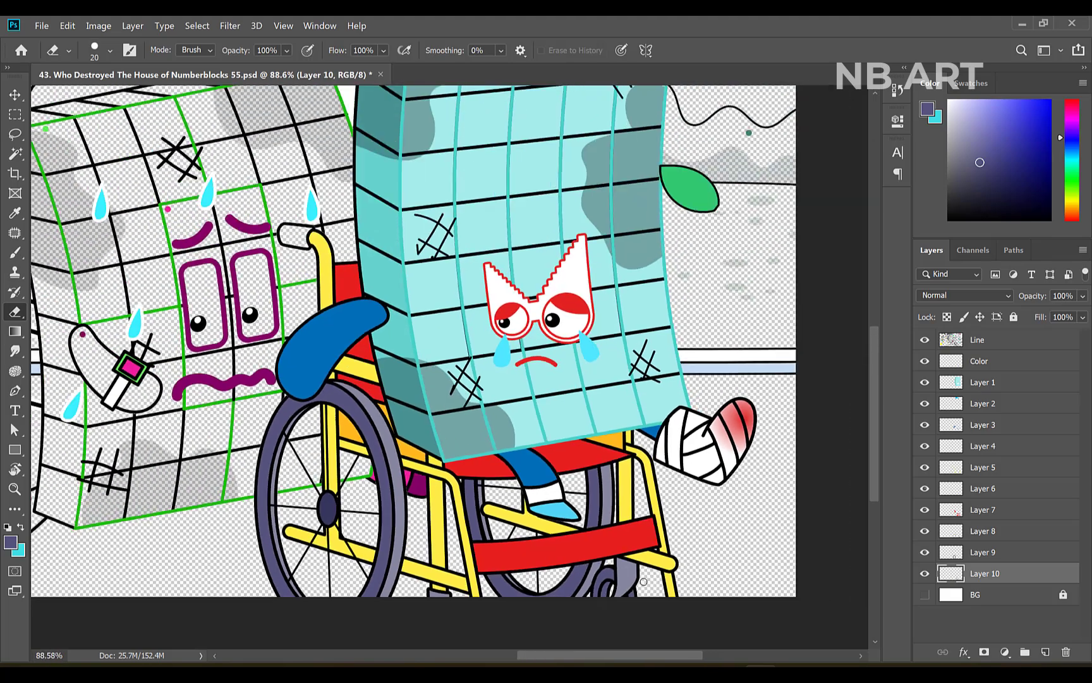
Step: Merge Layer 1 through Layer 10 into a single layer and add a fresh layer above BG for painting
left_click(1002, 388, "shift")
key("ctrl+e")
key("b")
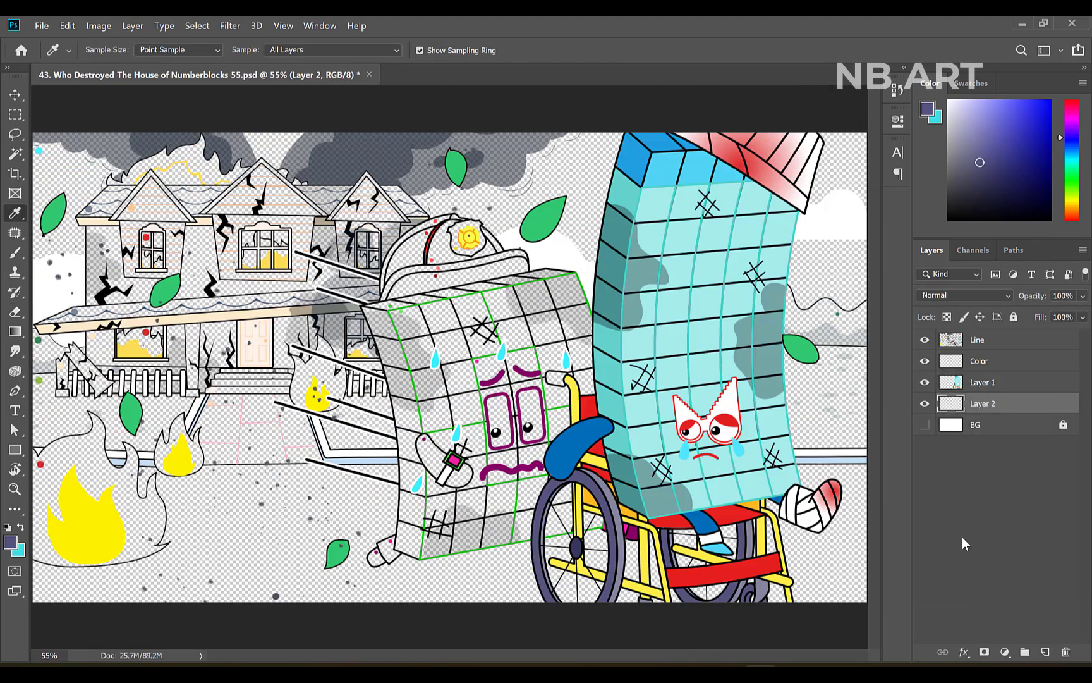
Step: Sample the light green and paint over most of the left block character's front face
left_click(416, 306, "alt")
left_click_drag(399, 316, 562, 289)
key("bracketright")
key("bracketright")
mouse_move(404, 320)
left_mouse_down()
mouse_move(560, 301)
mouse_move(420, 348)
mouse_move(574, 335)
mouse_move(581, 353)
mouse_move(572, 394)
mouse_move(471, 436)
mouse_move(478, 458)
mouse_move(557, 488)
mouse_move(455, 506)
mouse_move(569, 515)
mouse_move(437, 593)
left_mouse_up()
scroll(607, 550, "up", 5)
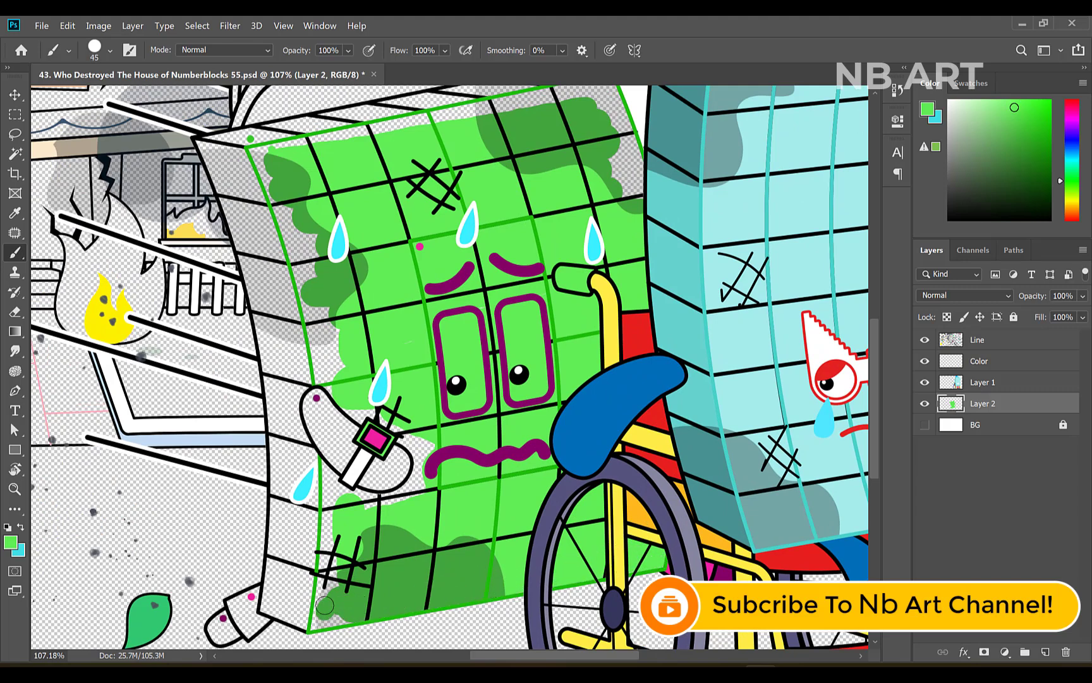
Step: Fill the remaining left, lower and upper-right areas of the block character's front face light green
key("bracketright")
key("bracketright")
key("bracketright")
mouse_move(315, 624)
left_mouse_down()
mouse_move(360, 620)
mouse_move(329, 528)
mouse_move(382, 510)
mouse_move(436, 468)
mouse_move(338, 414)
left_mouse_up()
scroll(328, 544, "up", 1)
key("bracketright")
key("bracketright")
key("bracketright")
scroll(339, 415, "up", 1)
mouse_move(316, 468)
left_mouse_down()
mouse_move(341, 420)
mouse_move(289, 304)
left_mouse_up()
scroll(459, 285, "up", 2)
mouse_move(658, 263)
left_mouse_down()
mouse_move(661, 196)
mouse_move(506, 152)
mouse_move(405, 180)
mouse_move(523, 153)
left_mouse_up()
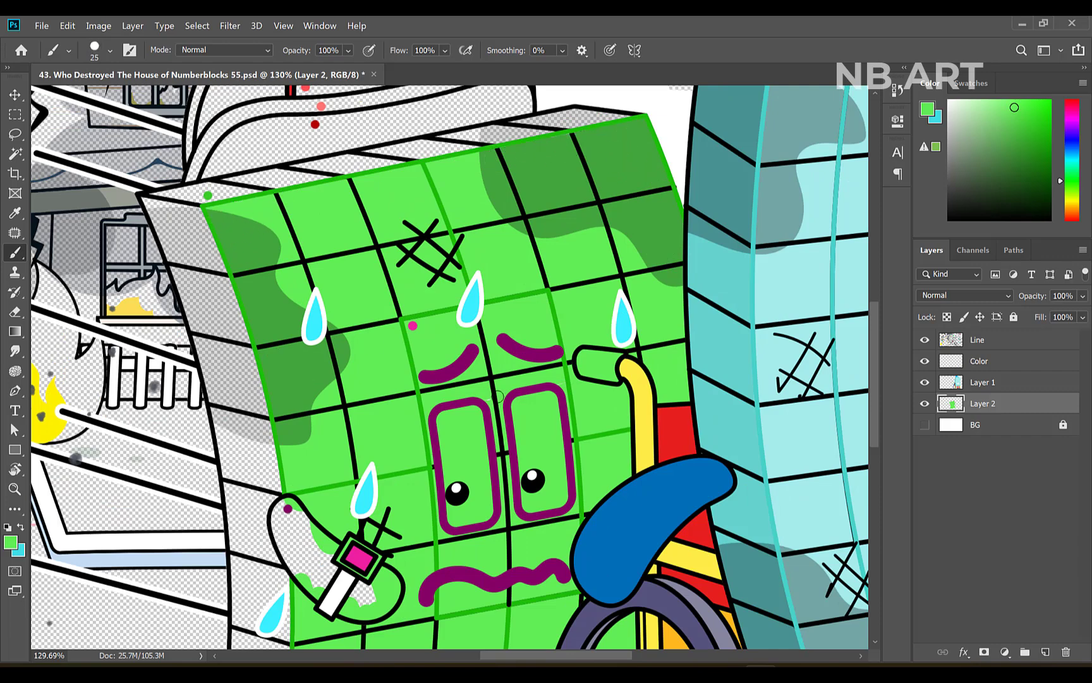
Step: Set the foreground colour to white and fill both eyes of the green block character
key("bracketright")
key("bracketright")
scroll(556, 447, "down", 1)
scroll(556, 446, "up", 2)
left_click(10, 542)
left_click(636, 85)
left_click(968, 78)
mouse_move(423, 359)
left_mouse_down()
mouse_move(467, 416)
mouse_move(442, 379)
mouse_move(446, 430)
left_mouse_up()
mouse_move(524, 335)
left_mouse_down()
mouse_move(550, 411)
mouse_move(529, 354)
left_mouse_up()
Step: Set the foreground colour to a saturated blue and paint the wheelchair's push-handle grip
left_click(10, 542)
left_click(820, 100)
key("Return")
left_click_drag(617, 286, 606, 288)
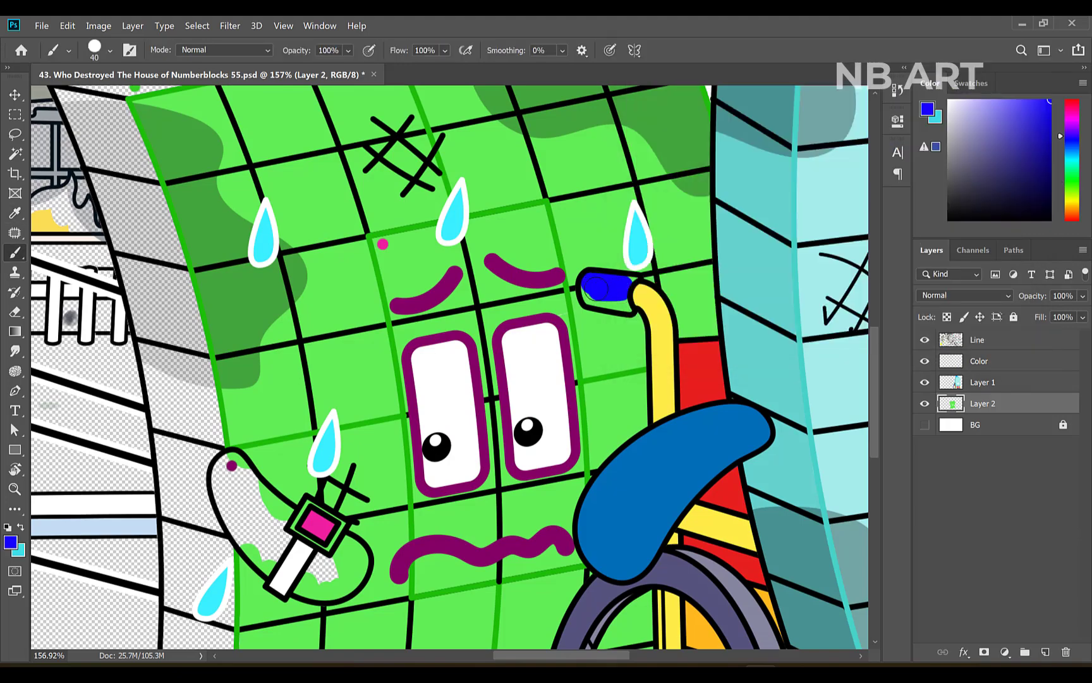
scroll(420, 380, "down", 2)
mouse_move(420, 380)
left_mouse_down()
mouse_move(418, 283)
mouse_move(433, 274)
left_mouse_up()
Step: Paint the green character's arm in the sampled dark purple, around the wristwatch
left_click(277, 346, "alt")
key("bracketleft")
key("bracketleft")
key("bracketleft")
left_click_drag(274, 353, 330, 392)
key("bracketright")
key("bracketright")
mouse_move(291, 370)
left_mouse_down()
mouse_move(347, 409)
mouse_move(336, 432)
left_mouse_up()
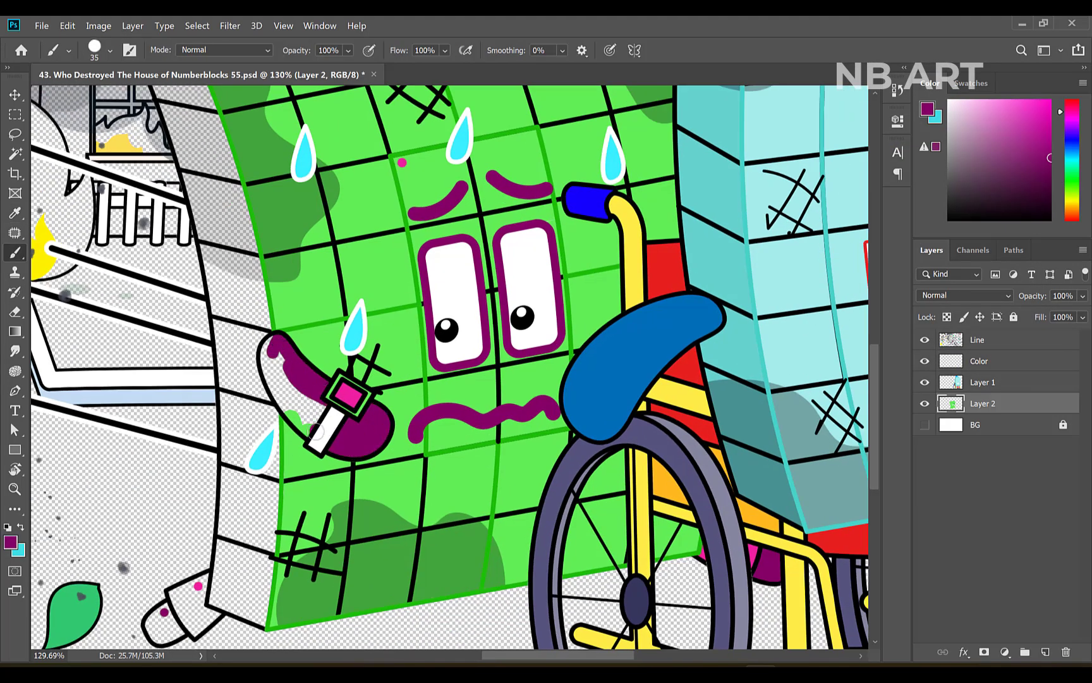
left_click_drag(269, 346, 321, 418)
scroll(505, 165, "up", 1)
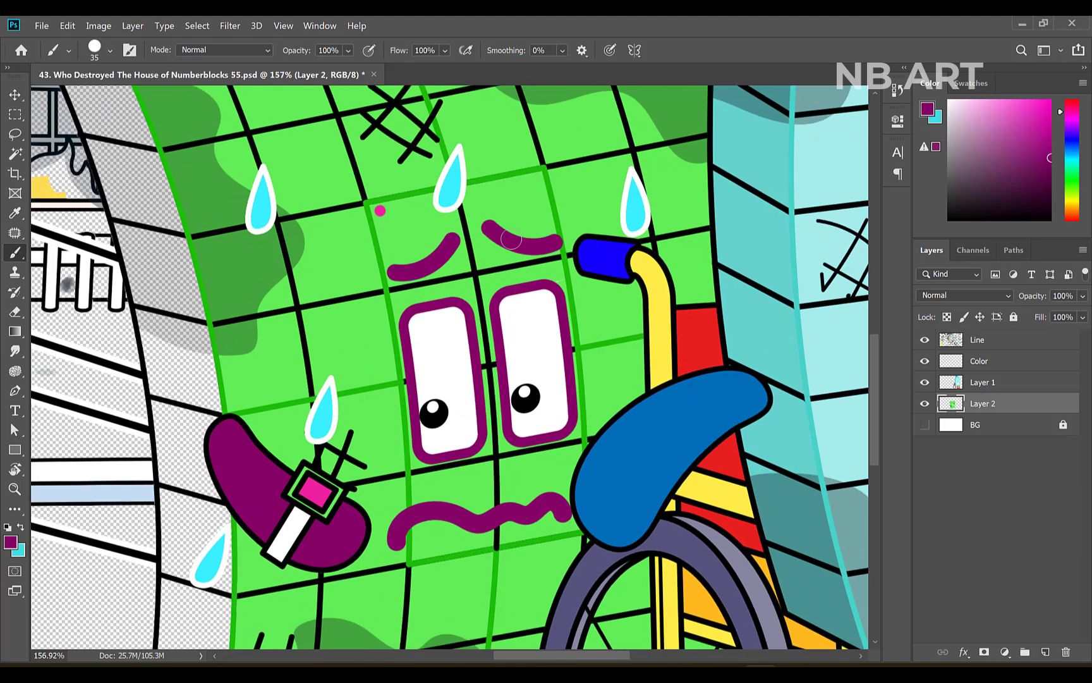
Step: Paint the four blocks around the green character's eyes and eyebrows in the sampled magenta, touching up the border with the body green
left_click(381, 221, "alt")
key("bracketleft")
mouse_move(376, 222)
left_mouse_down()
mouse_move(500, 198)
mouse_move(553, 262)
mouse_move(401, 310)
mouse_move(537, 237)
mouse_move(540, 270)
left_mouse_up()
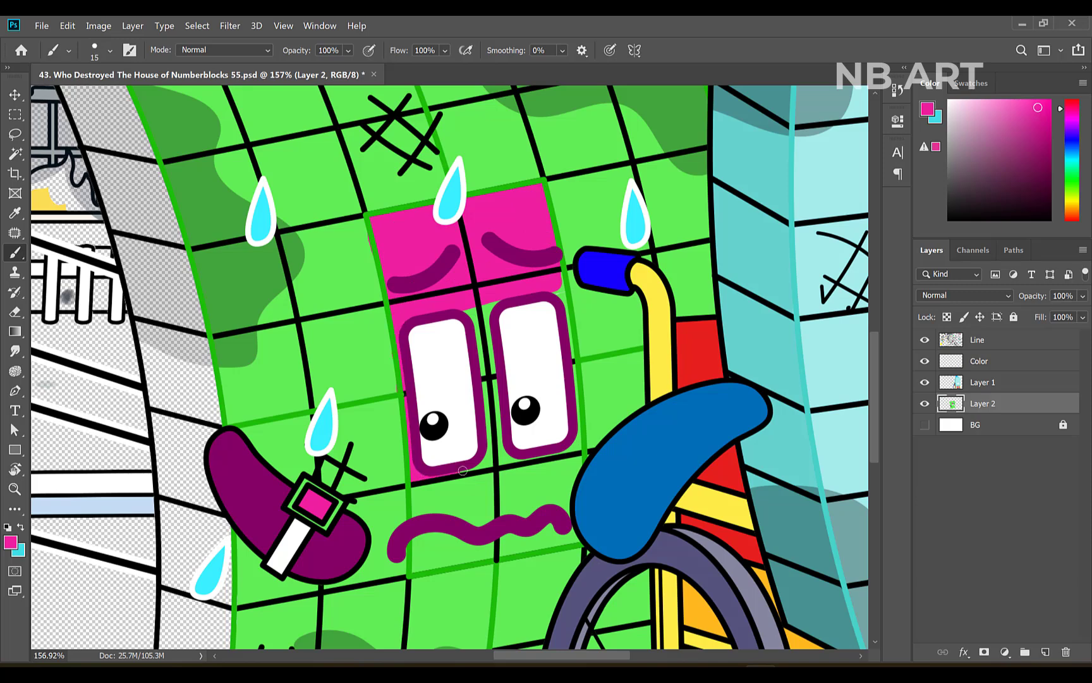
key("bracketright")
key("bracketright")
left_click_drag(469, 306, 488, 461)
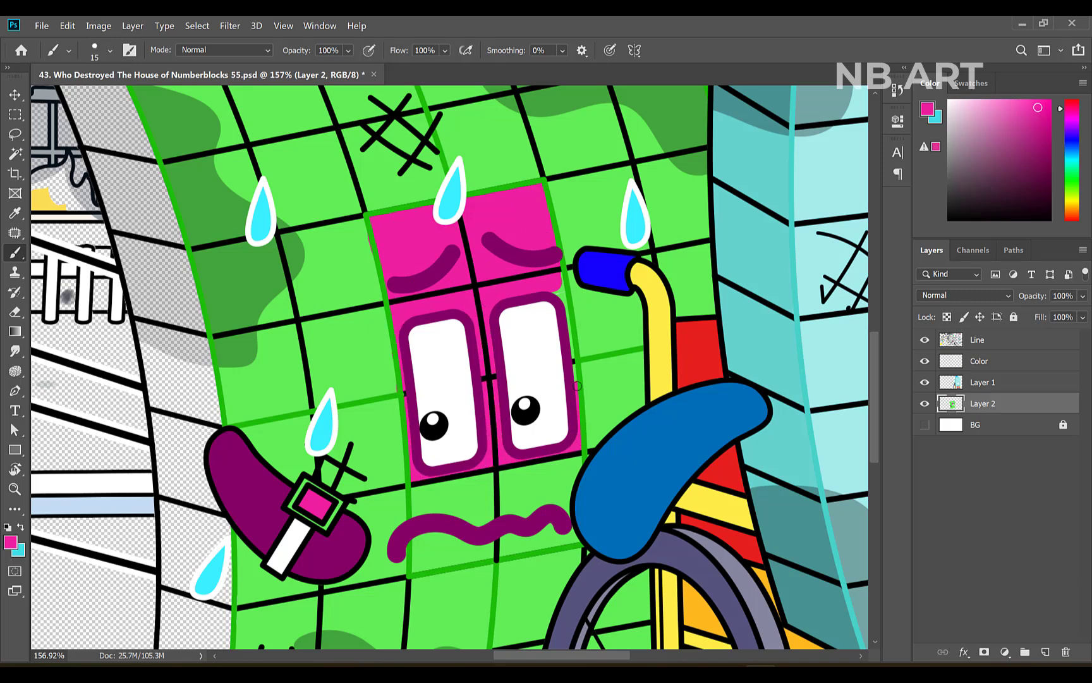
left_click(366, 251, "alt")
key("bracketright")
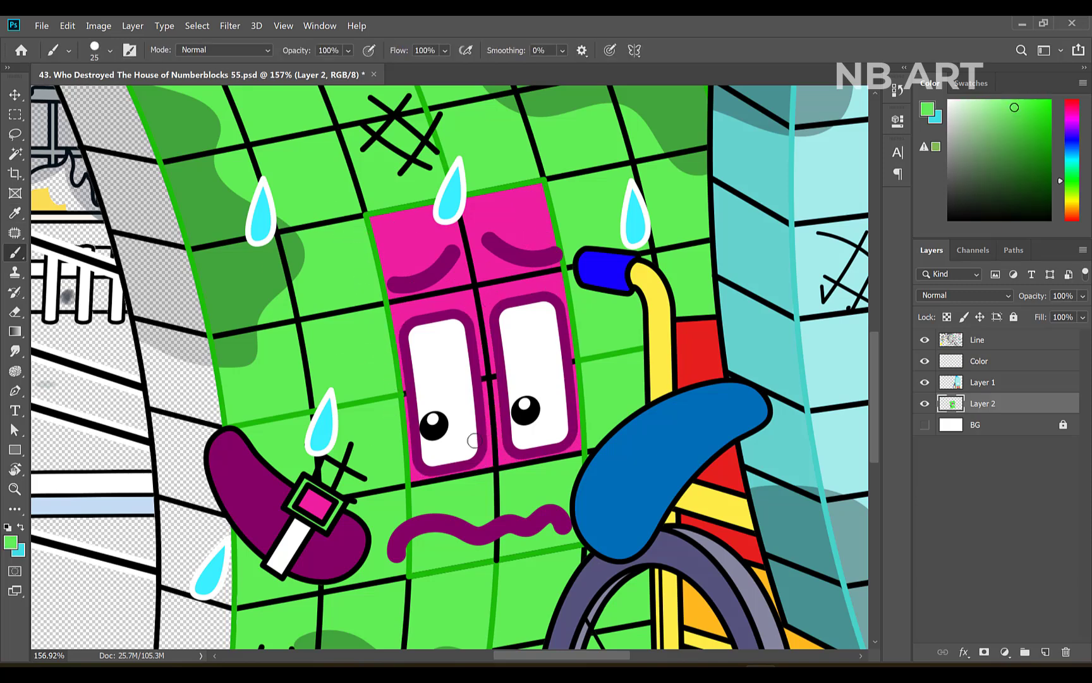
Step: Add a new layer above BG and paint the green character's left side and top faces a darker green
scroll(376, 452, "down", 6)
key("ctrl+shift+alt+n")
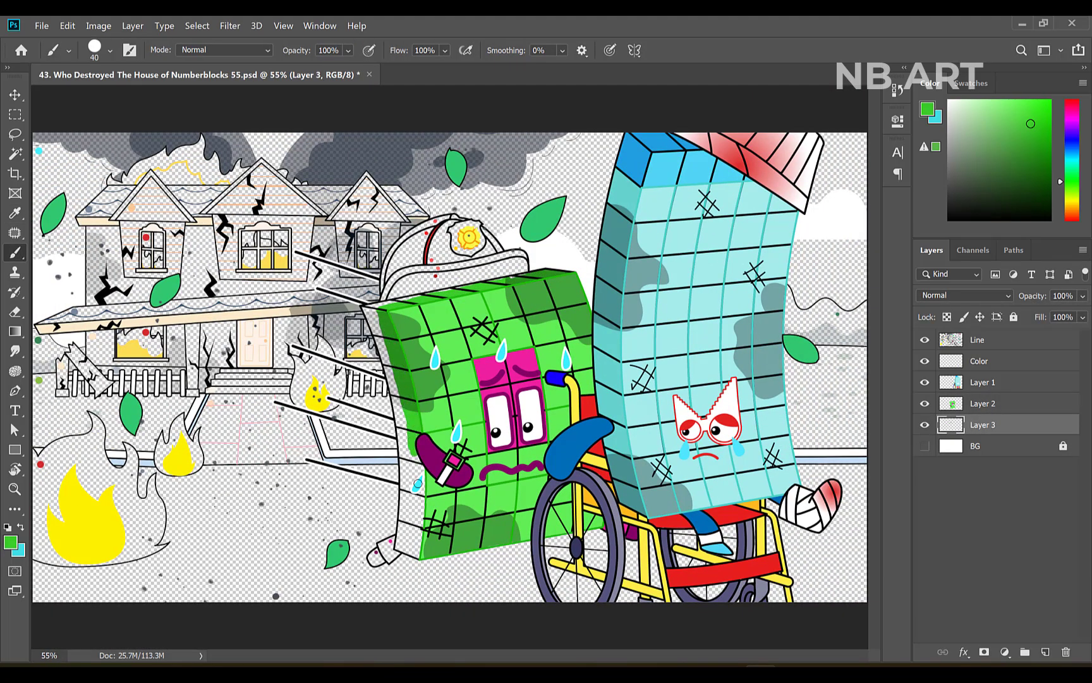
scroll(400, 542, "up", 4)
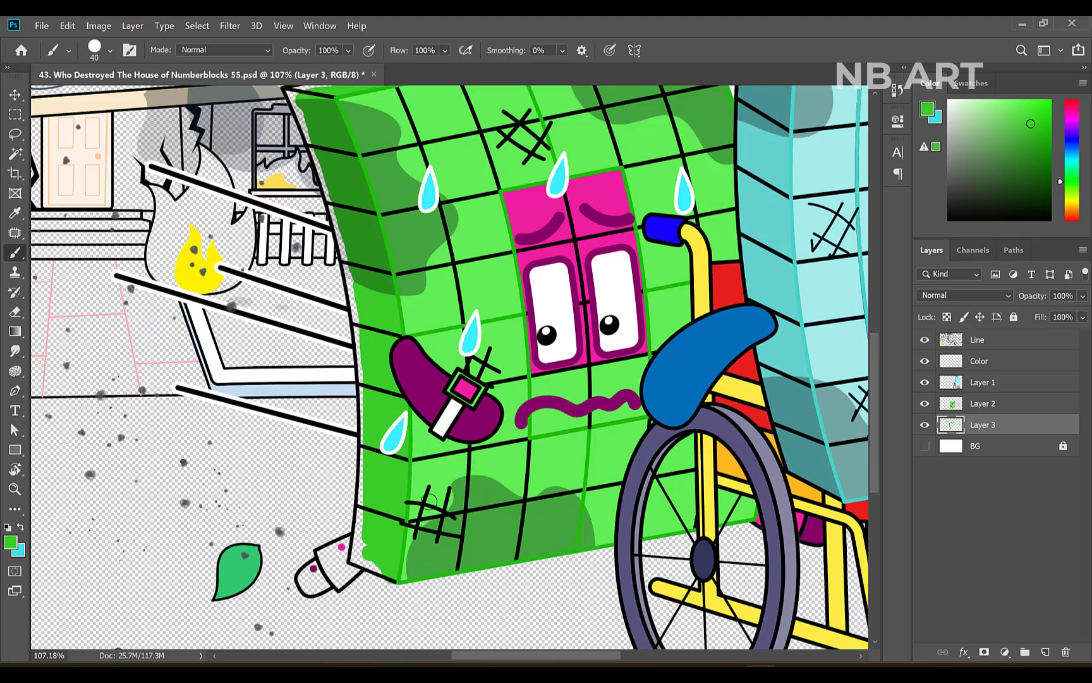
scroll(367, 423, "up", 2)
scroll(335, 269, "up", 2)
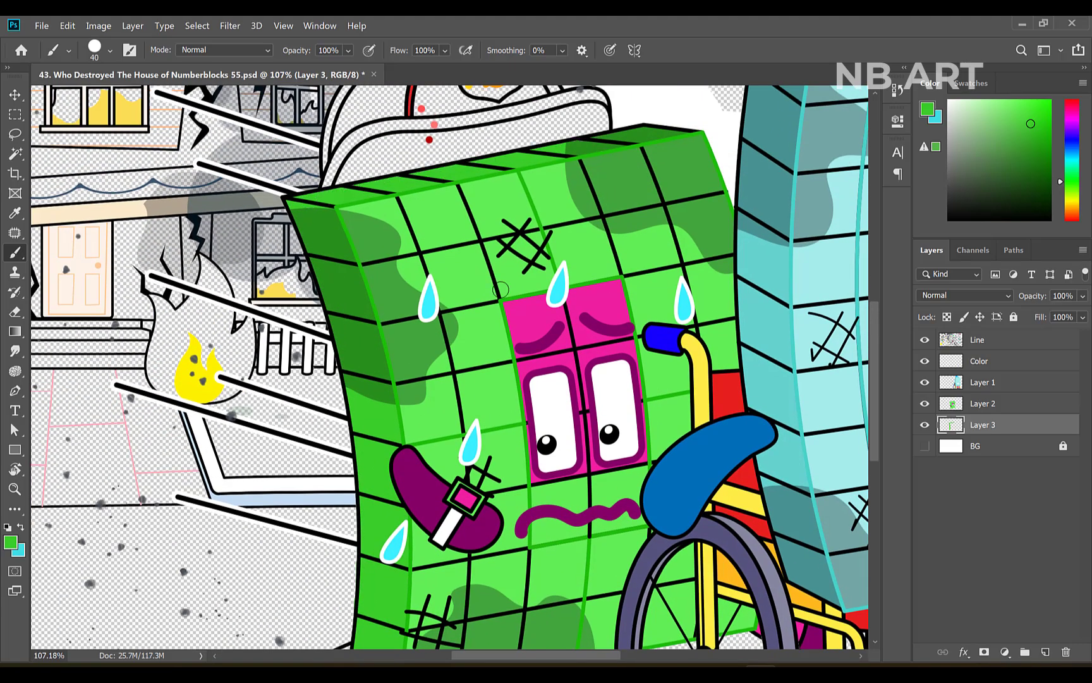
Step: Paint the green character's lower leg in the sampled magenta and its shoe in the sampled dark purple
scroll(502, 287, "down", 3)
scroll(329, 395, "down", 10)
scroll(329, 395, "up", 11)
scroll(330, 483, "down", 2)
key("e")
key("b")
scroll(341, 572, "up", 3)
left_click(340, 568, "alt")
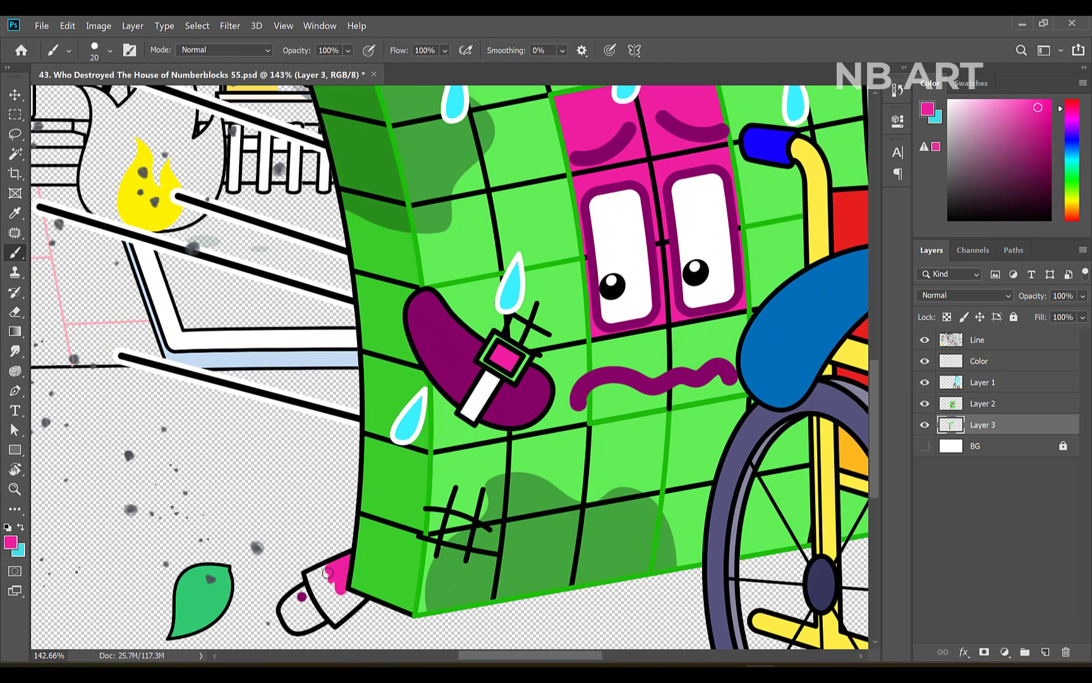
left_click(301, 597, "alt")
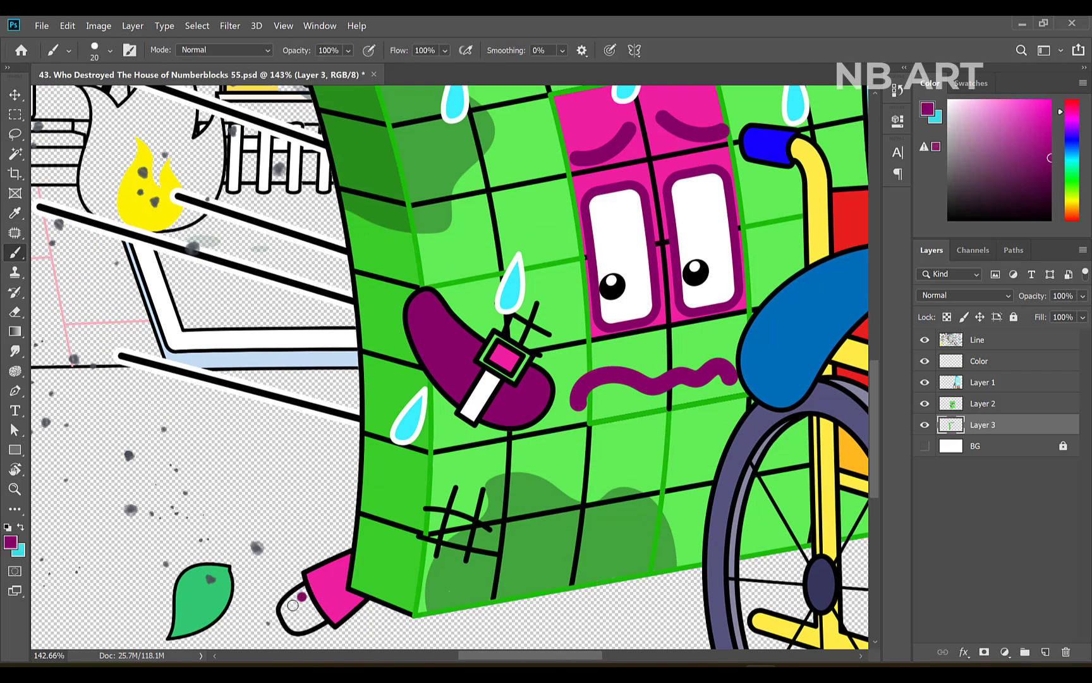
Step: Add a new layer above BG and paint the underside of the fire cap's brim in the sampled dark red
scroll(228, 545, "down", 10)
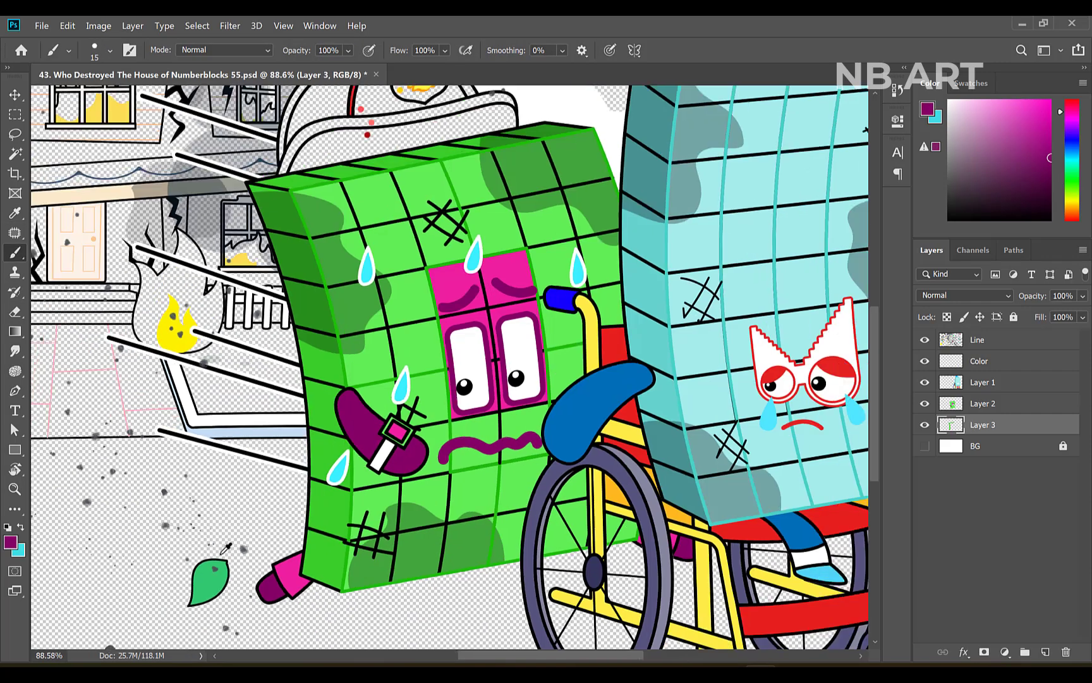
left_click(993, 446)
left_click(1046, 652)
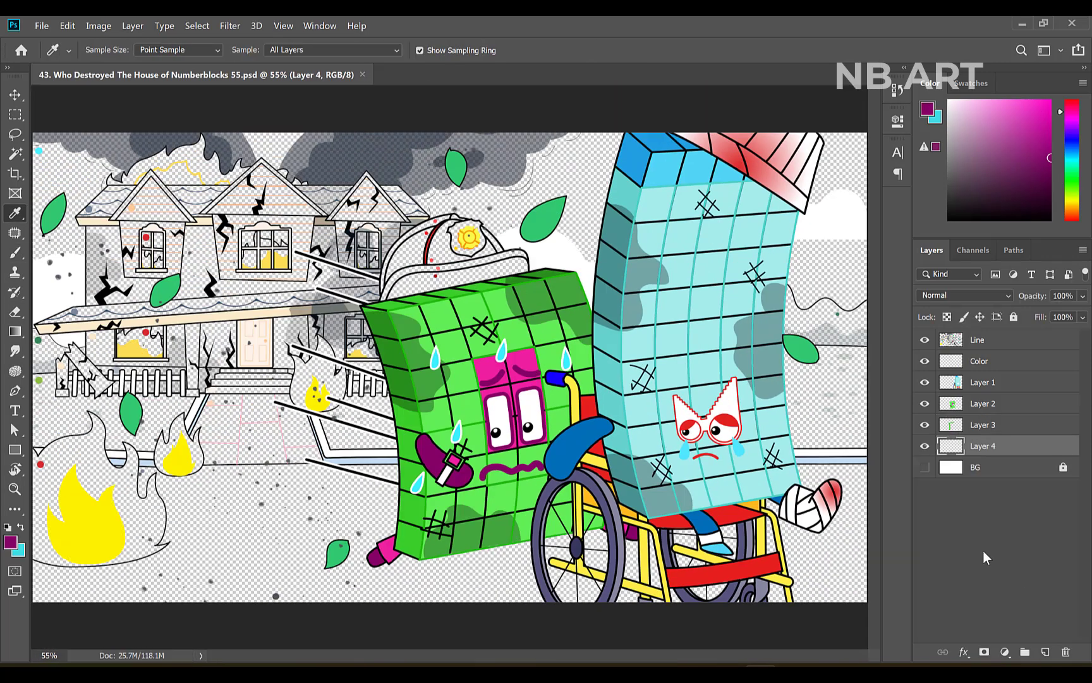
left_click(435, 274, "alt")
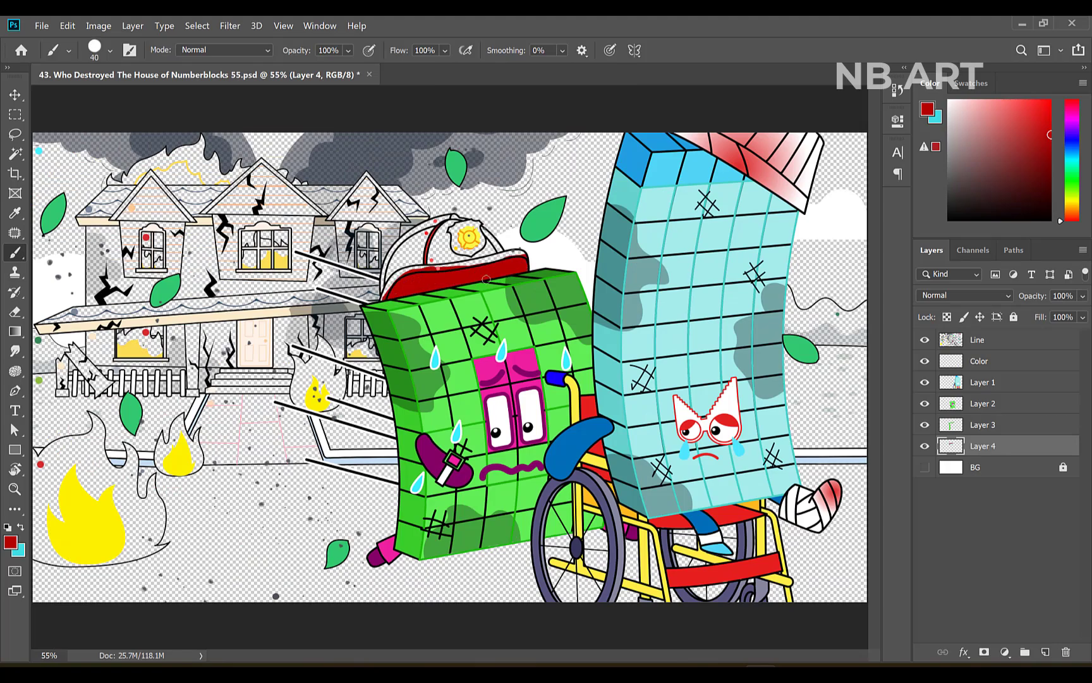
Step: Paint the edge band of the cap's brim in the sampled light red
scroll(437, 266, "up", 16)
left_click(439, 401, "alt")
key("bracketleft")
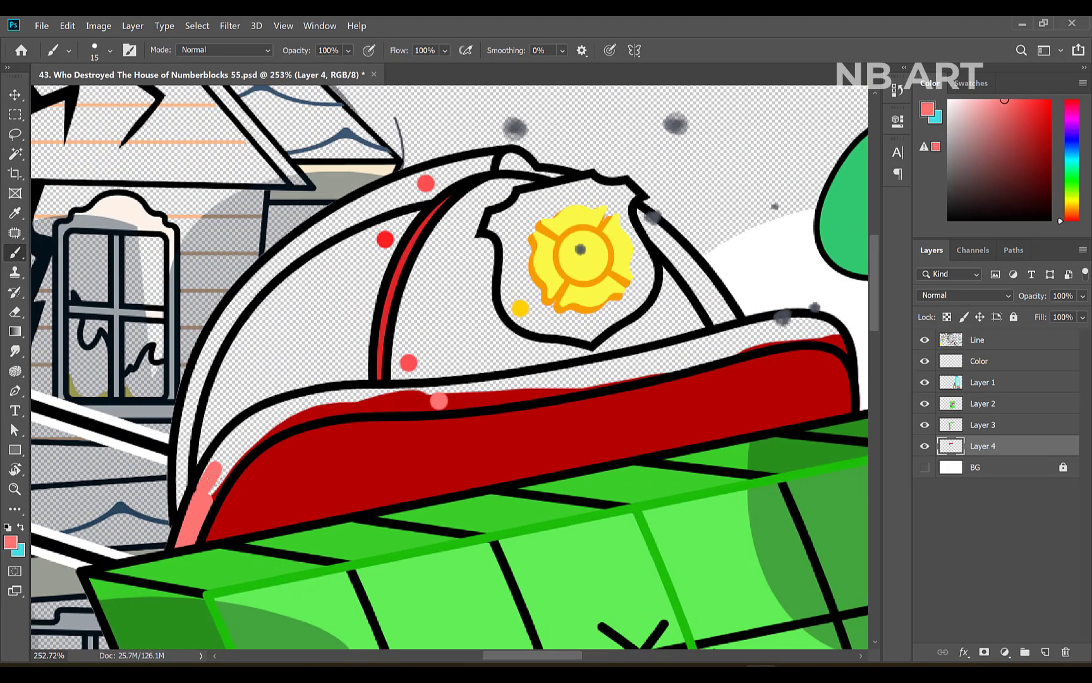
key("bracketright")
key("bracketright")
mouse_move(260, 441)
left_mouse_down()
mouse_move(294, 410)
mouse_move(594, 371)
mouse_move(778, 324)
mouse_move(816, 330)
left_mouse_up()
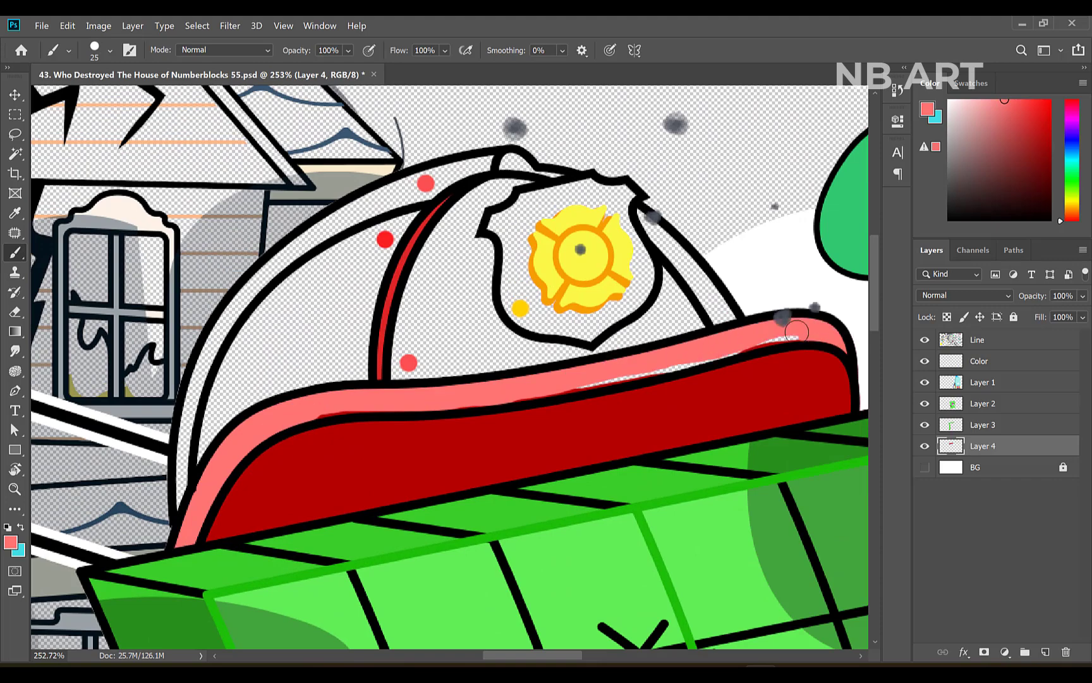
Step: Add a layer beneath the brim layer and paint the cap's badge around the emblem in the sampled golden yellow
scroll(355, 392, "down", 1)
left_click(1045, 651, "ctrl")
left_click(506, 318, "alt")
scroll(496, 272, "up", 2)
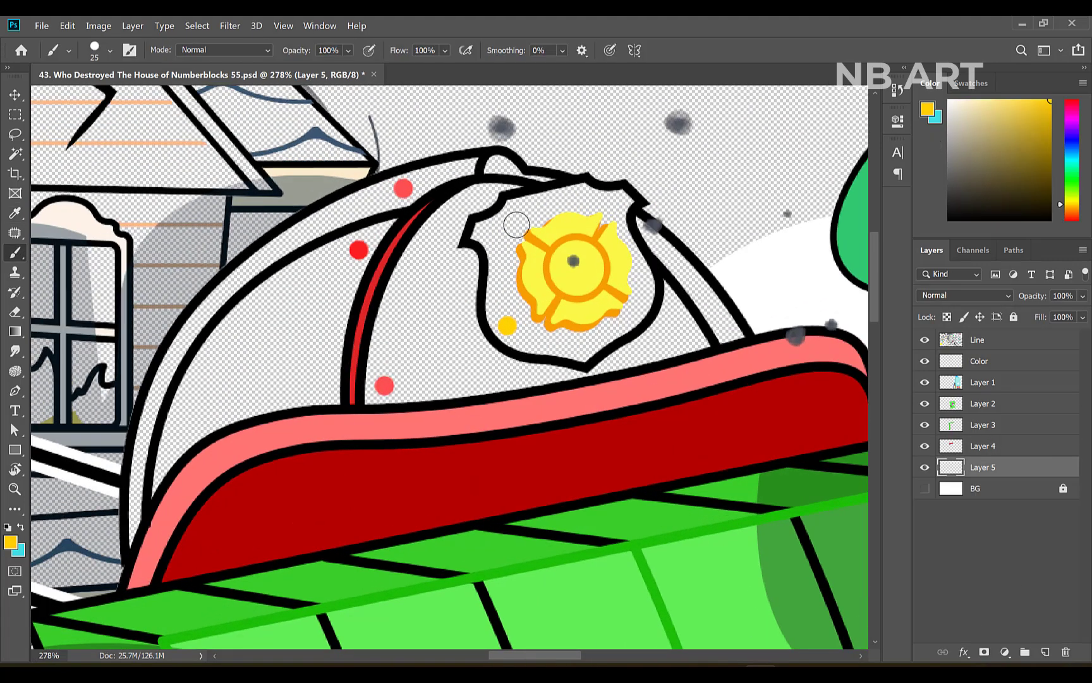
left_click_drag(513, 224, 558, 198)
mouse_move(624, 246)
left_mouse_down()
mouse_move(600, 335)
mouse_move(584, 344)
mouse_move(509, 333)
mouse_move(550, 219)
mouse_move(565, 335)
left_mouse_up()
Step: Add a layer beneath the badge layer and paint the cap's front panel in the sampled light red
scroll(564, 335, "down", 2)
left_click(1045, 652, "ctrl")
left_click(416, 376, "alt")
mouse_move(416, 376)
left_mouse_down()
mouse_move(411, 336)
mouse_move(520, 226)
mouse_move(460, 327)
mouse_move(429, 306)
mouse_move(505, 287)
mouse_move(490, 274)
mouse_move(597, 362)
mouse_move(635, 317)
mouse_move(670, 337)
mouse_move(661, 361)
mouse_move(504, 196)
mouse_move(552, 209)
mouse_move(662, 280)
mouse_move(704, 330)
mouse_move(665, 297)
left_mouse_up()
left_click(412, 281, "alt")
Step: Add a new layer above BG and paint the curved outer band at the back of the cap in the sampled light red
scroll(442, 277, "down", 3)
left_click(986, 510)
left_click(1045, 652)
left_click(434, 230, "alt")
left_click_drag(408, 245, 336, 284)
left_click_drag(276, 423, 266, 450)
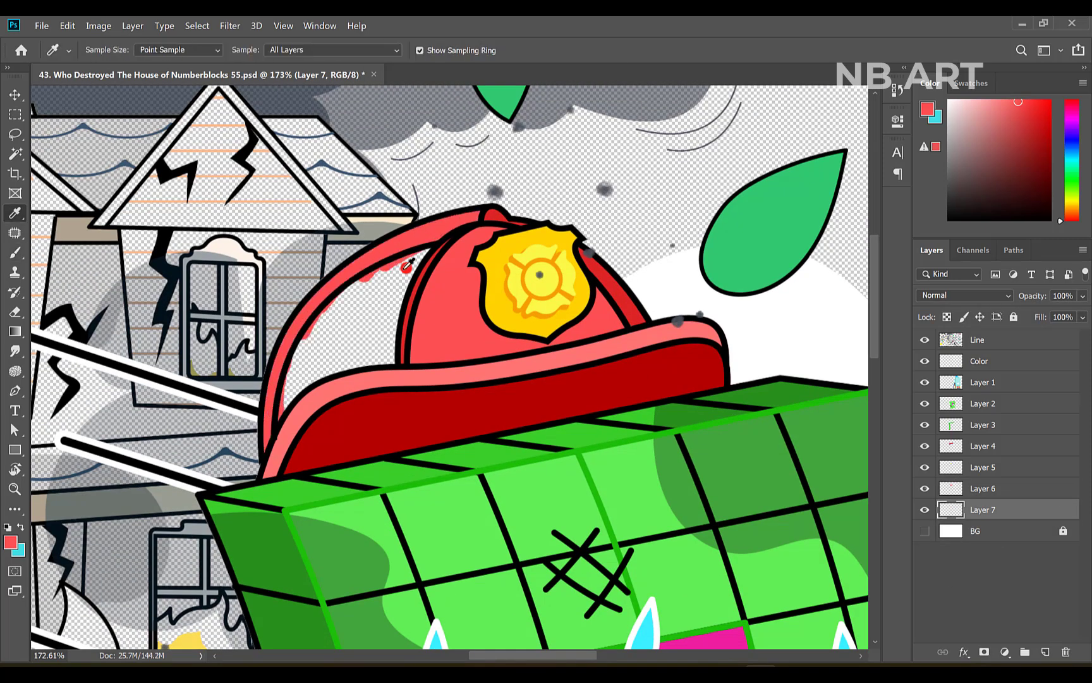
Step: Fill the cap's side panel with the sampled bright red
left_click(406, 269, "alt")
scroll(405, 275, "up", 3)
key("bracketleft")
mouse_move(258, 404)
left_mouse_down()
mouse_move(320, 310)
mouse_move(407, 259)
mouse_move(381, 358)
mouse_move(286, 406)
mouse_move(268, 404)
mouse_move(361, 352)
mouse_move(342, 301)
left_mouse_up()
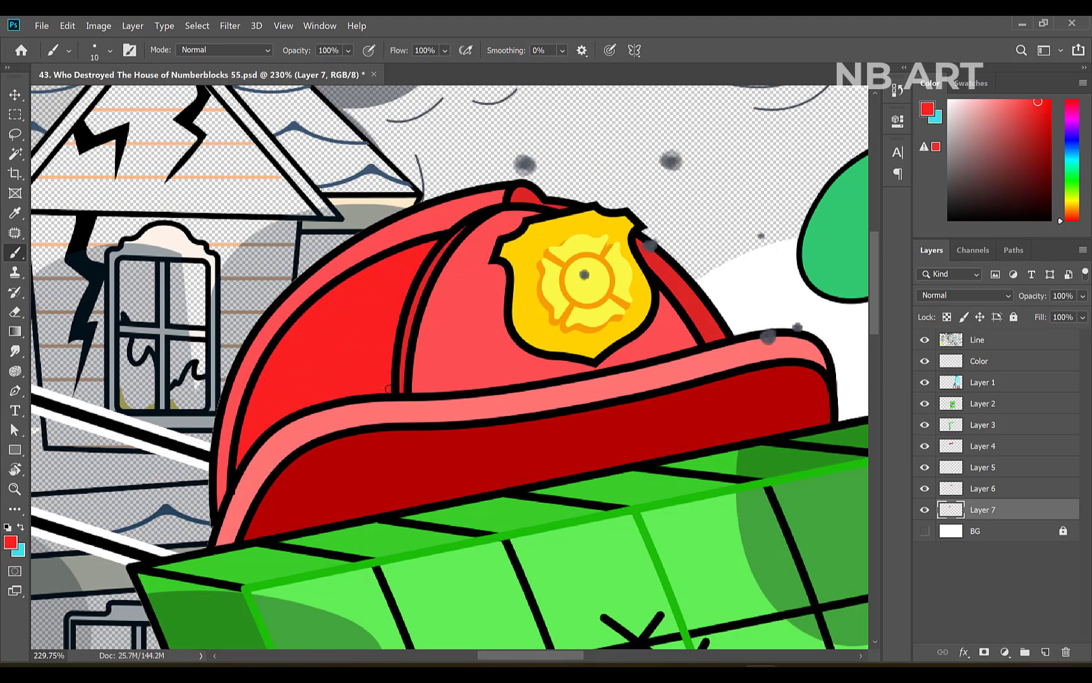
Step: Merge the numbered character and cap layers into one, add a new layer above BG and save the file
scroll(387, 374, "down", 5)
left_click(995, 385, "shift")
key("ctrl+e")
left_click(996, 403)
left_click(1046, 652)
key("ctrl+s")
Step: Paint broad strokes along the house's upper roof in the sampled slate blue
key("i")
left_click(89, 208)
key("b")
key("]")
key("]")
key("]")
mouse_move(114, 193)
left_mouse_down()
mouse_move(143, 194)
mouse_move(384, 206)
left_mouse_up()
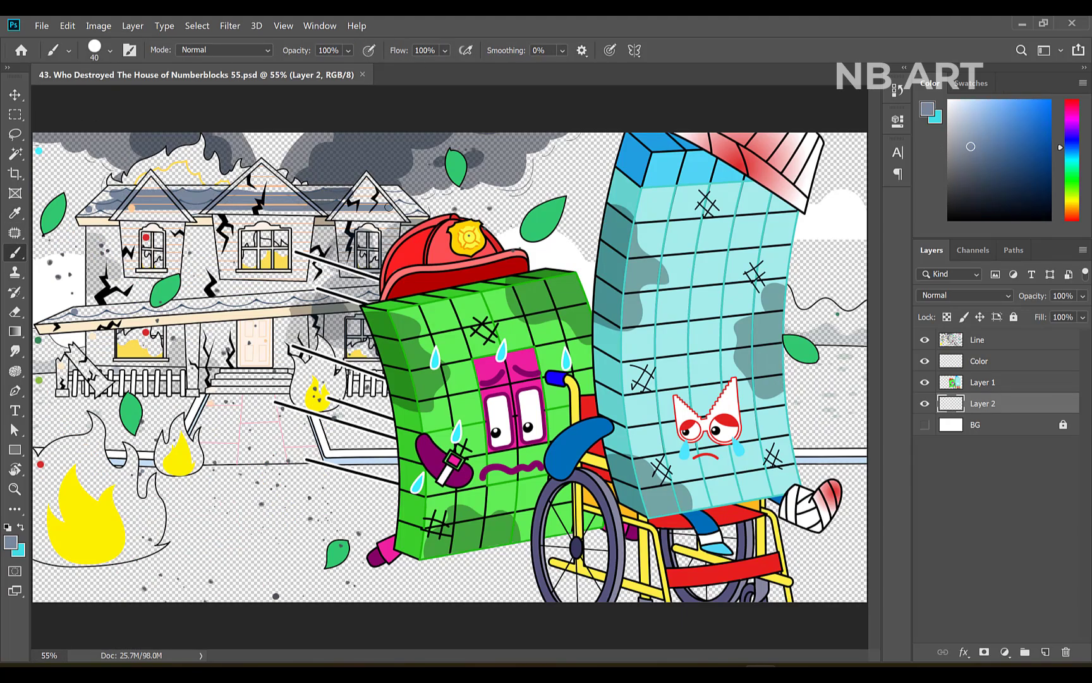
scroll(212, 193, "up", 3)
left_click_drag(111, 193, 310, 201)
Step: Fill the left part of the upper roof and the left gable's trim with the slate blue
scroll(218, 180, "up", 7)
left_click_drag(180, 216, 825, 236)
scroll(175, 226, "up", 4)
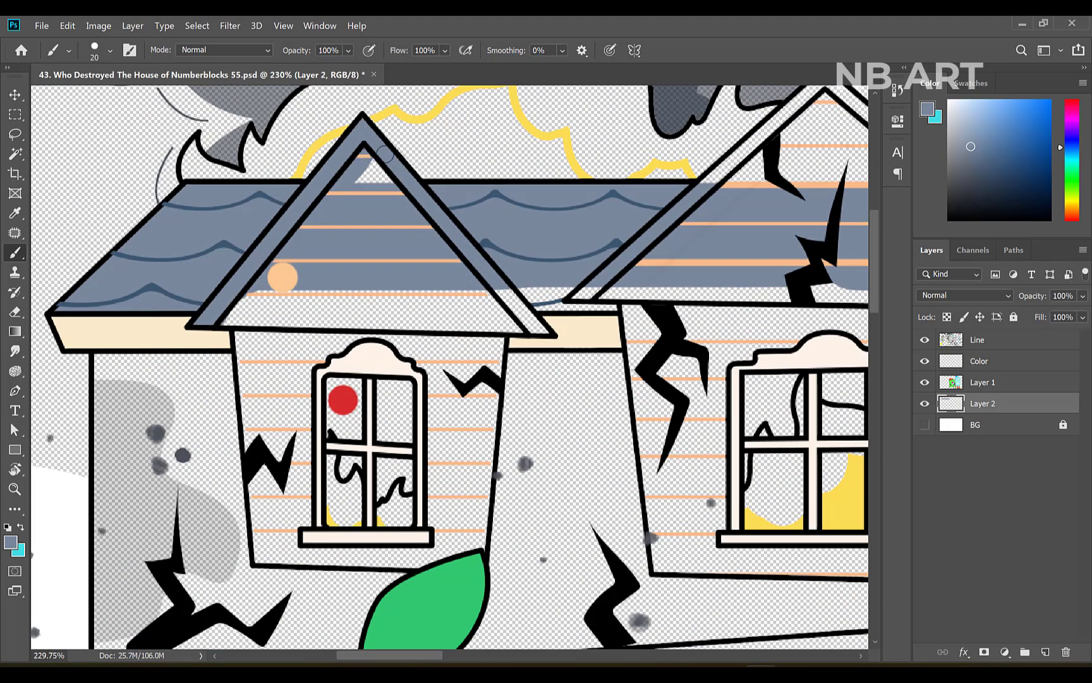
mouse_move(537, 326)
left_mouse_down()
mouse_move(585, 301)
mouse_move(610, 308)
left_mouse_up()
Step: Paint the trim of the middle and right gables and the roof's right end slate blue
scroll(556, 357, "down", 2)
left_click_drag(430, 655, 470, 659)
scroll(411, 228, "up", 3)
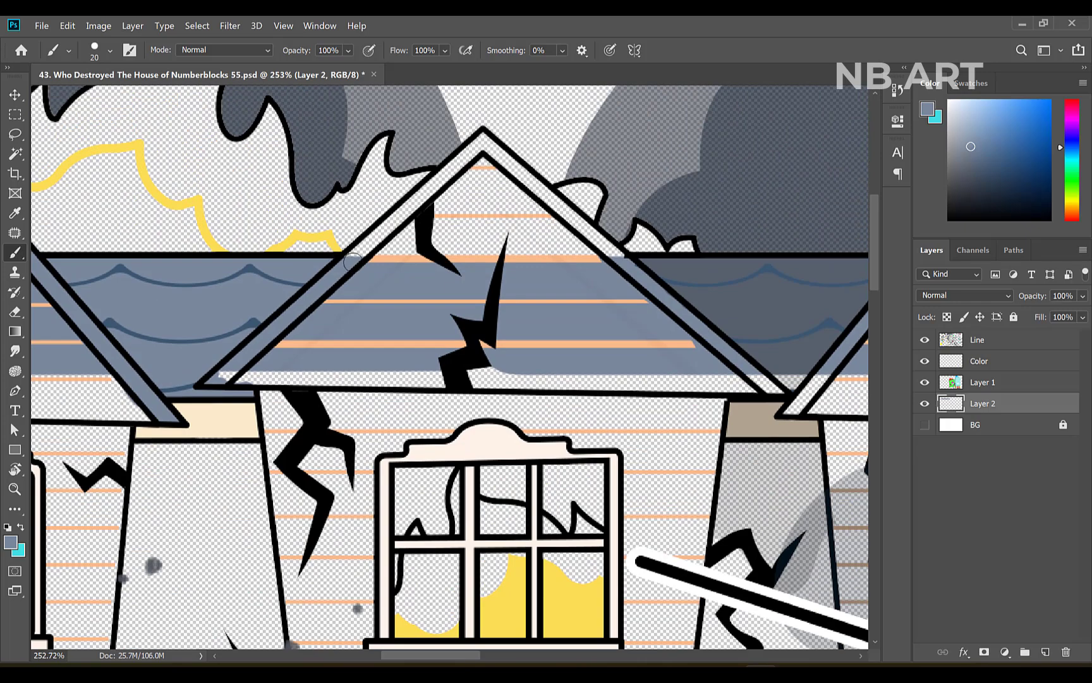
left_click_drag(415, 205, 486, 148)
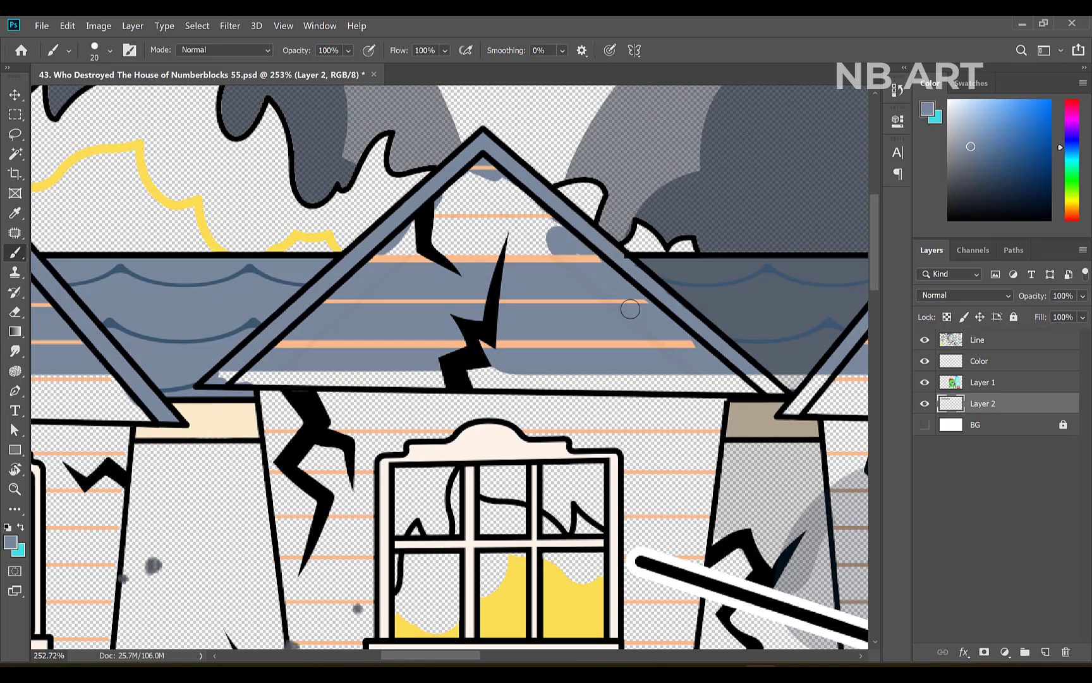
scroll(793, 381, "down", 4)
scroll(618, 285, "up", 4)
mouse_move(741, 400)
left_mouse_down()
mouse_move(677, 438)
mouse_move(482, 224)
left_mouse_up()
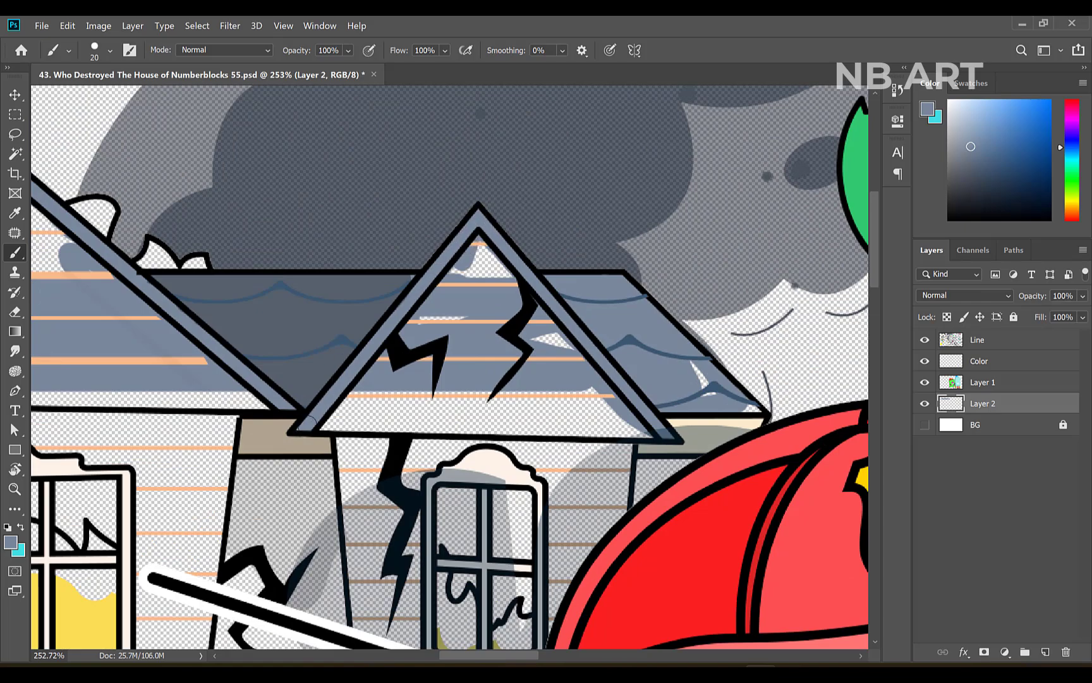
scroll(741, 398, "down", 5)
scroll(443, 329, "down", 2)
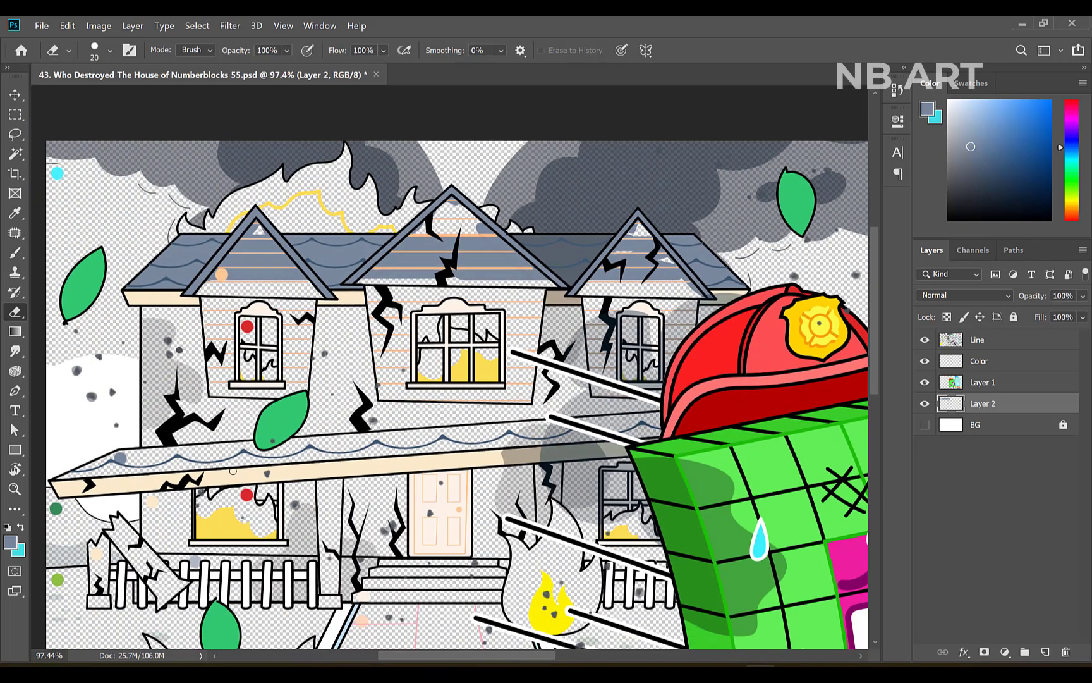
Step: Paint the left gable's triangular face in the sampled peach, up to the trim
key("i")
left_click(222, 273)
key("b")
left_click_drag(222, 278, 280, 280)
scroll(231, 276, "up", 5)
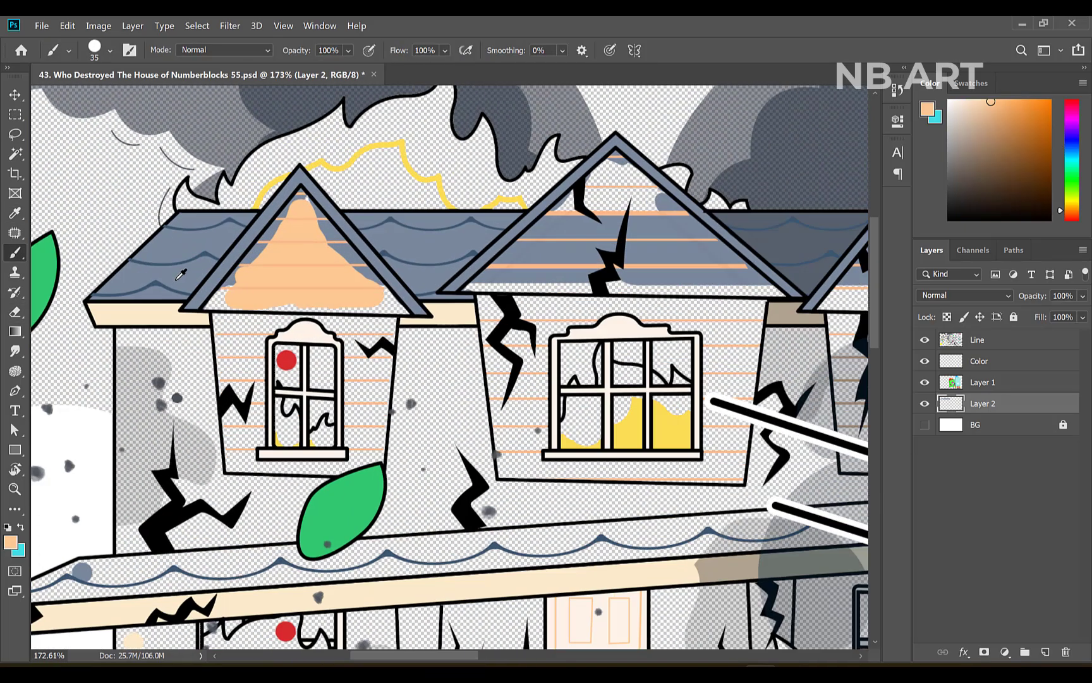
mouse_move(236, 334)
left_mouse_down()
mouse_move(254, 292)
mouse_move(330, 204)
left_mouse_up()
key("bracketright")
key("bracketright")
mouse_move(351, 157)
left_mouse_down()
mouse_move(385, 174)
mouse_move(422, 238)
mouse_move(448, 252)
left_mouse_up()
Step: Paint the wall around the left upper window peach
key("bracketright")
mouse_move(513, 330)
left_mouse_down()
mouse_move(281, 354)
mouse_move(479, 367)
mouse_move(262, 400)
mouse_move(496, 410)
mouse_move(241, 420)
mouse_move(496, 428)
mouse_move(298, 454)
mouse_move(496, 447)
mouse_move(252, 499)
mouse_move(255, 579)
mouse_move(313, 542)
mouse_move(256, 574)
mouse_move(316, 582)
left_mouse_up()
key("bracketleft")
mouse_move(349, 545)
left_mouse_down()
mouse_move(457, 521)
mouse_move(479, 563)
left_mouse_up()
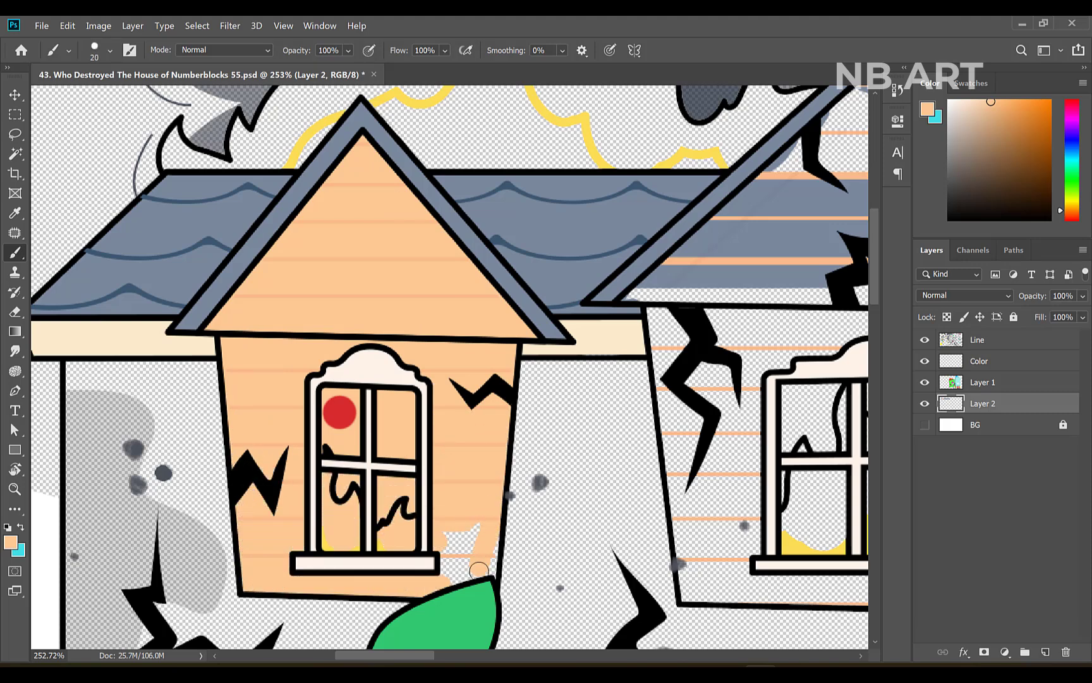
Step: Fill the panes of the left upper window with the sampled red
left_click(340, 411, "alt")
scroll(323, 465, "up", 2)
mouse_move(327, 379)
left_mouse_down()
mouse_move(422, 551)
mouse_move(334, 398)
left_mouse_up()
mouse_move(350, 492)
left_mouse_down()
mouse_move(408, 506)
mouse_move(396, 525)
left_mouse_up()
Step: Paint the middle gable's triangular face in the sampled peach
scroll(379, 503, "down", 5)
left_click_drag(600, 442, 407, 432)
scroll(442, 442, "up", 1)
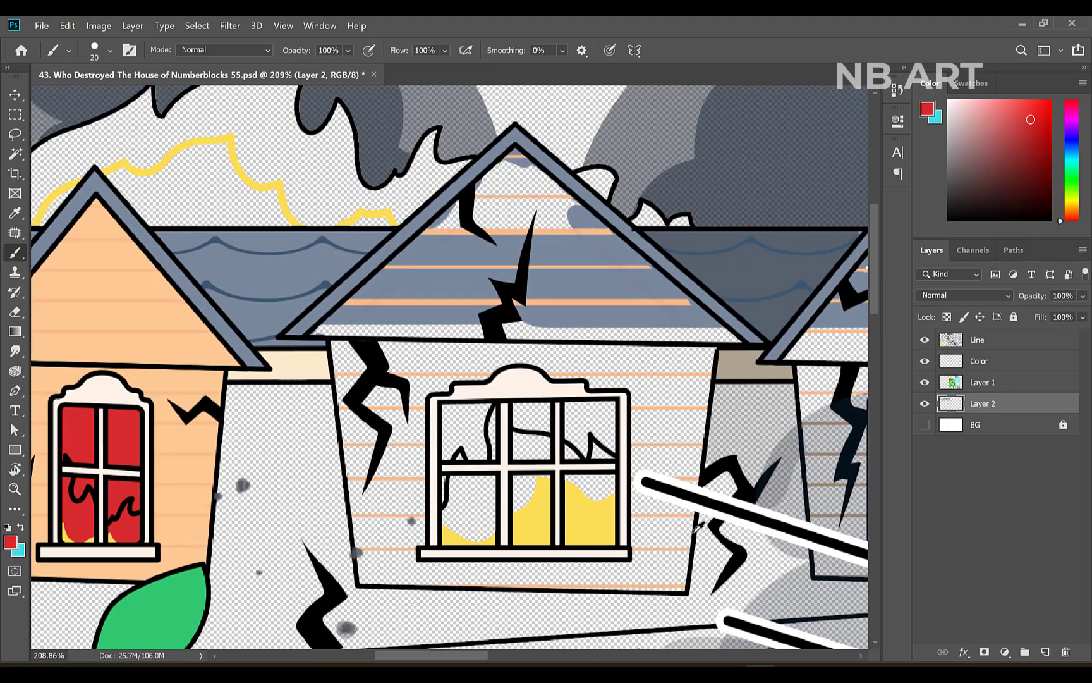
left_click(187, 468, "alt")
key("b")
scroll(764, 430, "up", 1)
mouse_move(285, 316)
left_mouse_down()
mouse_move(339, 307)
mouse_move(287, 314)
mouse_move(423, 188)
left_mouse_up()
mouse_move(520, 159)
left_mouse_down()
mouse_move(716, 321)
mouse_move(374, 318)
mouse_move(544, 314)
mouse_move(342, 286)
mouse_move(585, 228)
mouse_move(549, 200)
left_mouse_up()
Step: Paint the wall around the middle upper window peach
scroll(459, 313, "down", 1)
mouse_move(664, 344)
left_mouse_down()
mouse_move(329, 342)
mouse_move(437, 379)
mouse_move(655, 365)
mouse_move(648, 415)
left_mouse_up()
scroll(574, 395, "up", 3)
mouse_move(563, 399)
left_mouse_down()
mouse_move(261, 414)
mouse_move(659, 458)
mouse_move(265, 487)
mouse_move(275, 591)
mouse_move(585, 596)
mouse_move(658, 534)
mouse_move(610, 497)
mouse_move(309, 518)
mouse_move(319, 500)
left_mouse_up()
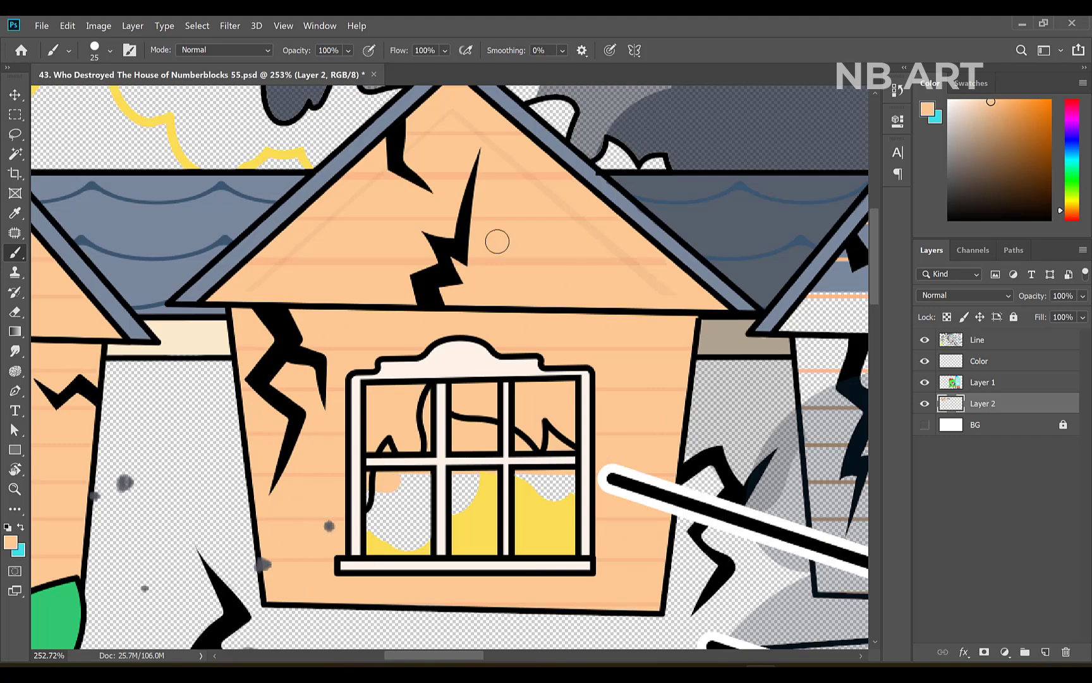
Step: Fill the middle upper window's panes above the flames with the sampled red
scroll(481, 402, "down", 2)
left_click(75, 417, "alt")
scroll(454, 436, "up", 2)
mouse_move(381, 384)
left_mouse_down()
mouse_move(384, 505)
mouse_move(487, 470)
mouse_move(519, 392)
mouse_move(487, 442)
left_mouse_up()
Step: Paint the right gable's triangular face in the sampled peach
scroll(480, 437, "down", 7)
scroll(727, 380, "up", 3)
scroll(627, 390, "up", 2)
left_click(281, 385, "alt")
scroll(377, 393, "up", 2)
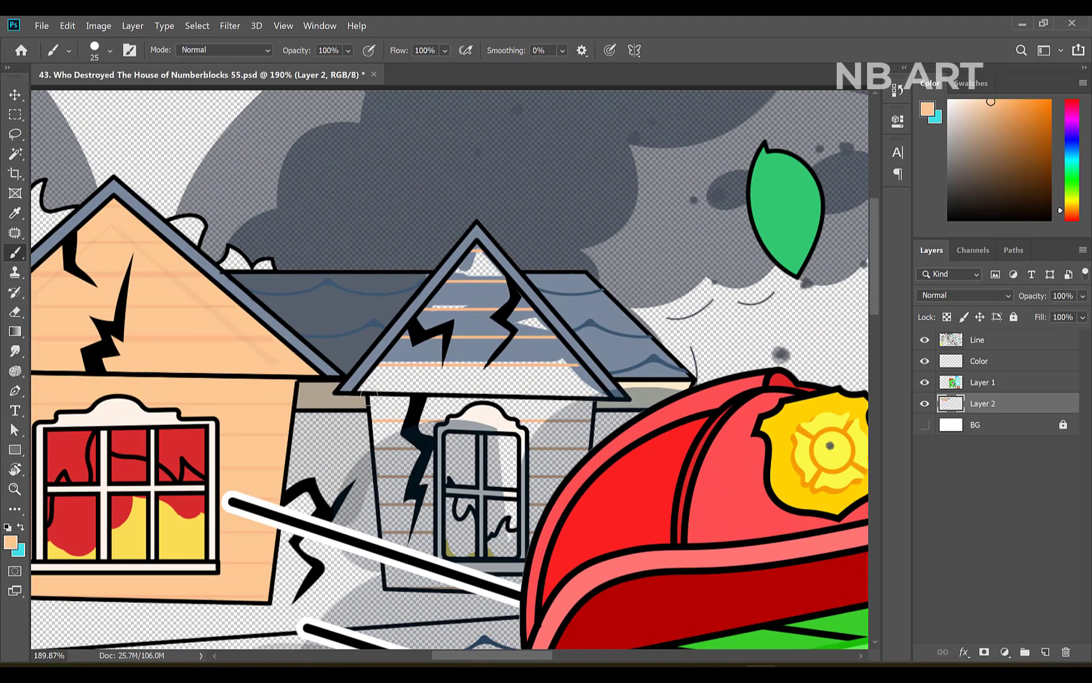
left_click_drag(376, 393, 404, 351)
scroll(404, 351, "up", 1)
key("bracketleft")
left_click_drag(420, 302, 487, 207)
mouse_move(522, 257)
left_mouse_down()
mouse_move(612, 361)
mouse_move(515, 313)
mouse_move(487, 256)
left_mouse_up()
Step: Paint the wall around the right upper window peach
key("bracketright")
mouse_move(434, 393)
left_mouse_down()
mouse_move(544, 396)
mouse_move(389, 411)
mouse_move(591, 436)
mouse_move(565, 565)
left_mouse_up()
mouse_move(388, 556)
left_mouse_down()
mouse_move(379, 465)
mouse_move(580, 464)
mouse_move(517, 567)
mouse_move(457, 526)
mouse_move(560, 516)
left_mouse_up()
Step: Fill the panes of the right upper window with the sampled red
left_click(142, 440, "alt")
mouse_move(462, 437)
left_mouse_down()
mouse_move(464, 540)
mouse_move(513, 536)
mouse_move(527, 443)
left_mouse_up()
scroll(523, 430, "down", 8)
Step: Add a new layer above BG and paint the porch roof in the sampled slate blue
key("ctrl+0")
left_click(992, 425)
left_click(1046, 652)
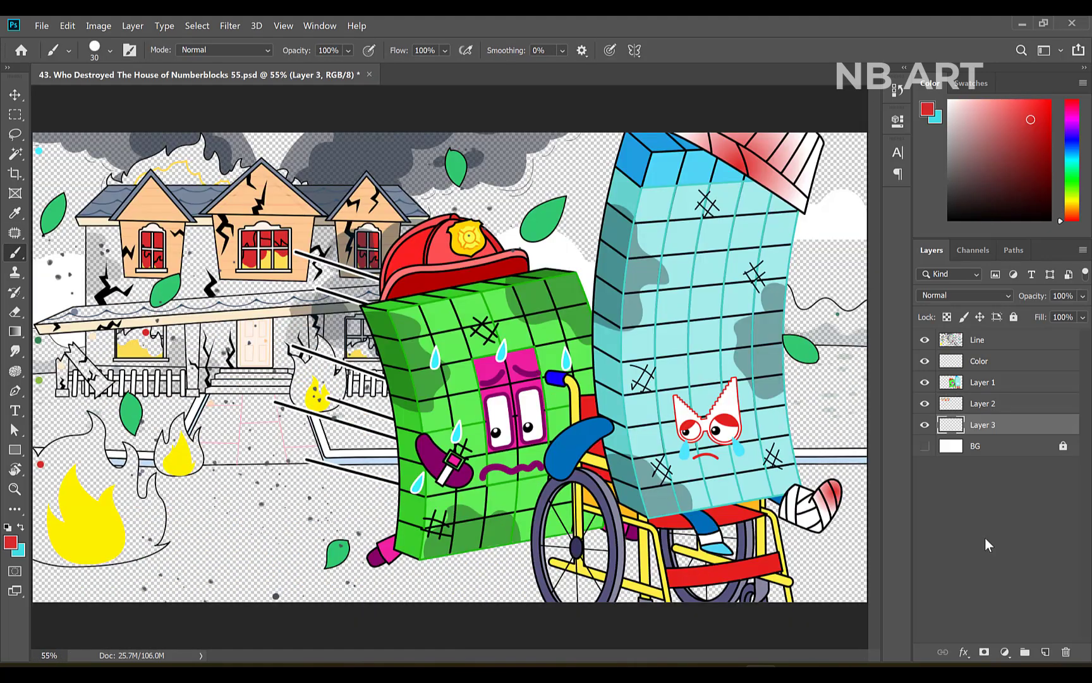
left_click(75, 313, "alt")
left_click_drag(149, 314, 74, 318)
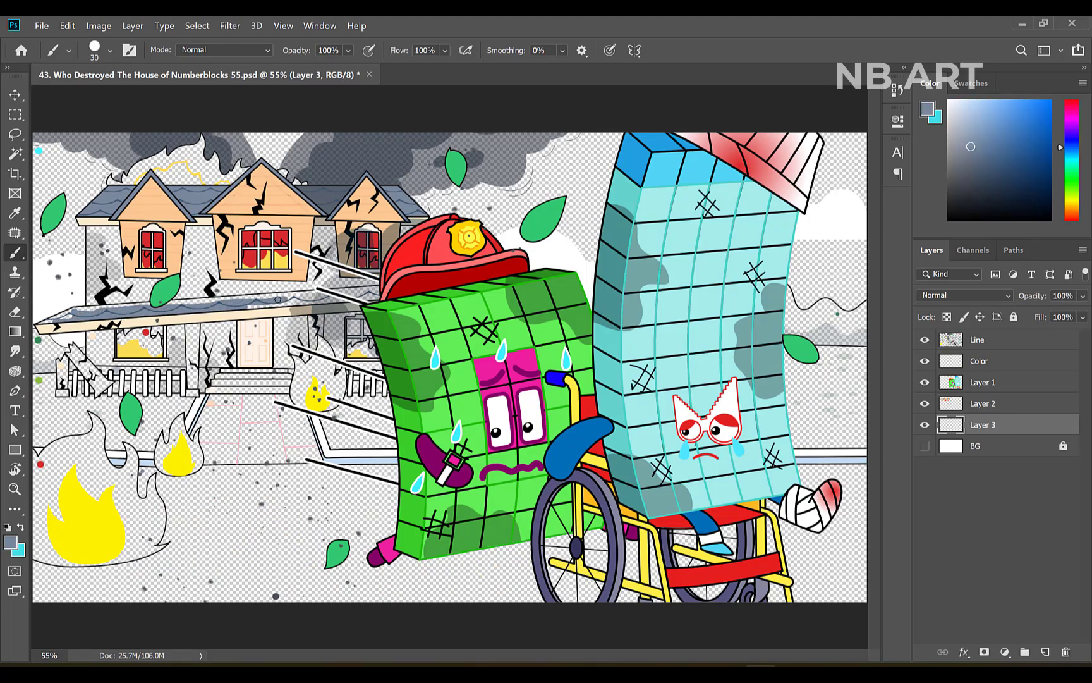
scroll(378, 295, "up", 2)
left_click_drag(378, 295, 620, 416)
scroll(480, 295, "up", 7)
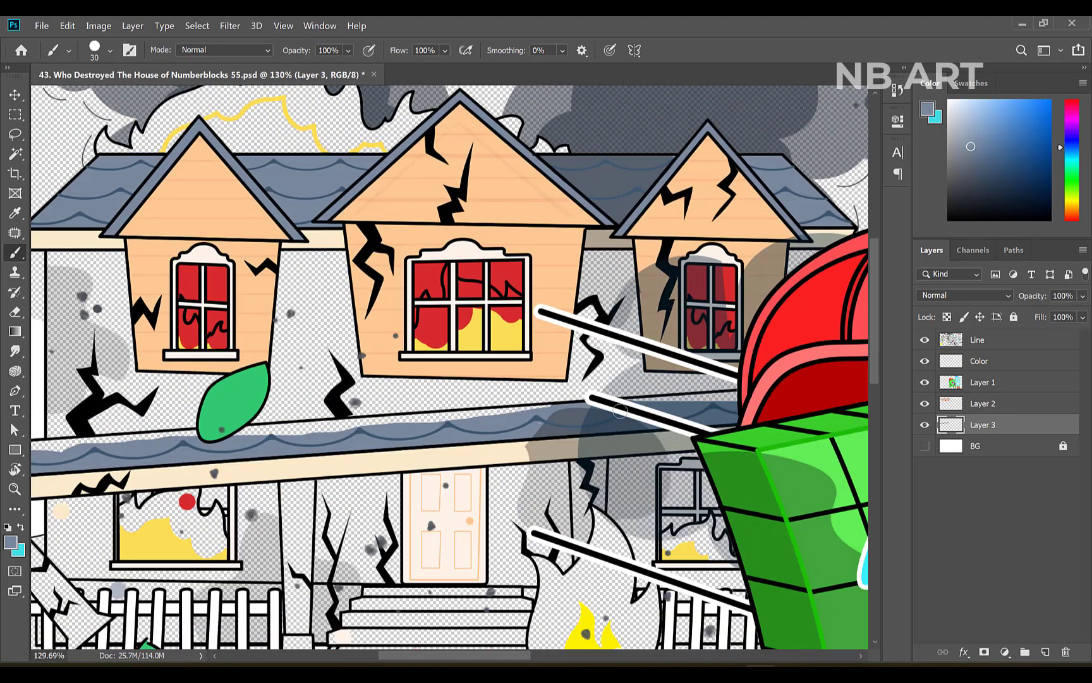
scroll(253, 433, "up", 2)
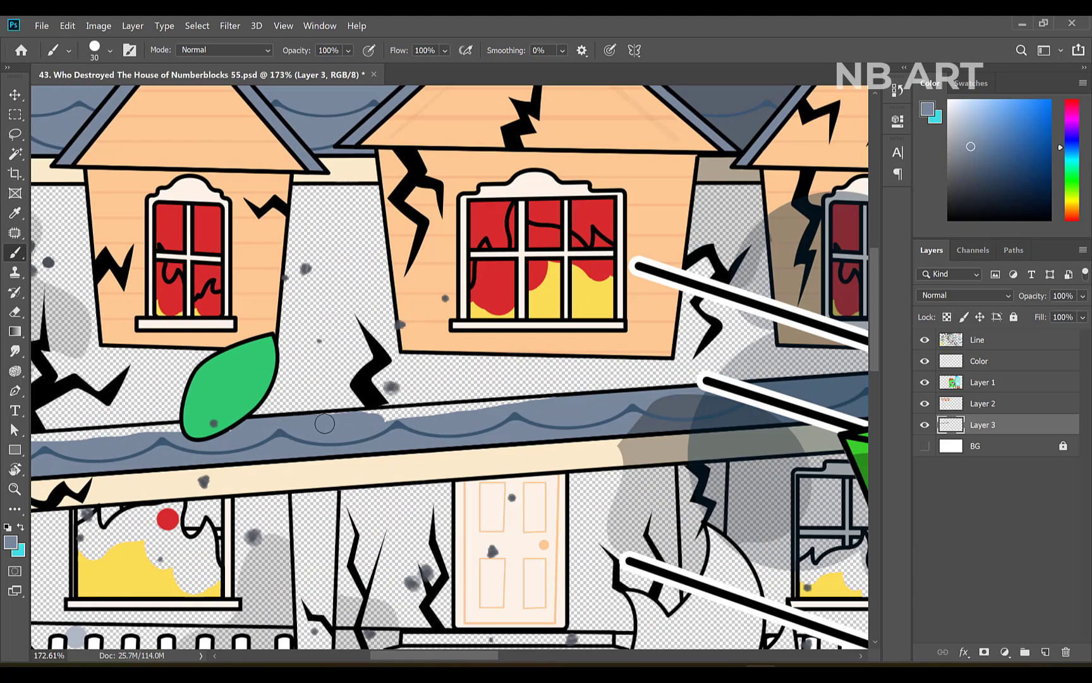
left_click_drag(562, 407, 704, 398)
mouse_move(319, 424)
left_mouse_down()
mouse_move(80, 439)
mouse_move(185, 425)
mouse_move(114, 465)
left_mouse_up()
Step: Fill the two ground-floor windows around the flames with the sampled red
scroll(169, 446, "down", 4)
scroll(241, 500, "up", 2)
left_click(343, 442, "alt")
scroll(324, 465, "up", 1)
mouse_move(321, 415)
left_mouse_down()
mouse_move(302, 431)
mouse_move(362, 427)
mouse_move(371, 497)
left_mouse_up()
scroll(371, 497, "down", 5)
scroll(761, 476, "up", 4)
mouse_move(694, 441)
left_mouse_down()
mouse_move(753, 490)
mouse_move(761, 513)
mouse_move(734, 504)
left_mouse_up()
scroll(734, 491, "down", 3)
Step: Add a new layer above BG and paint the broken porch post in the sampled cream
left_click(143, 539, "alt")
key("e")
left_click(995, 445)
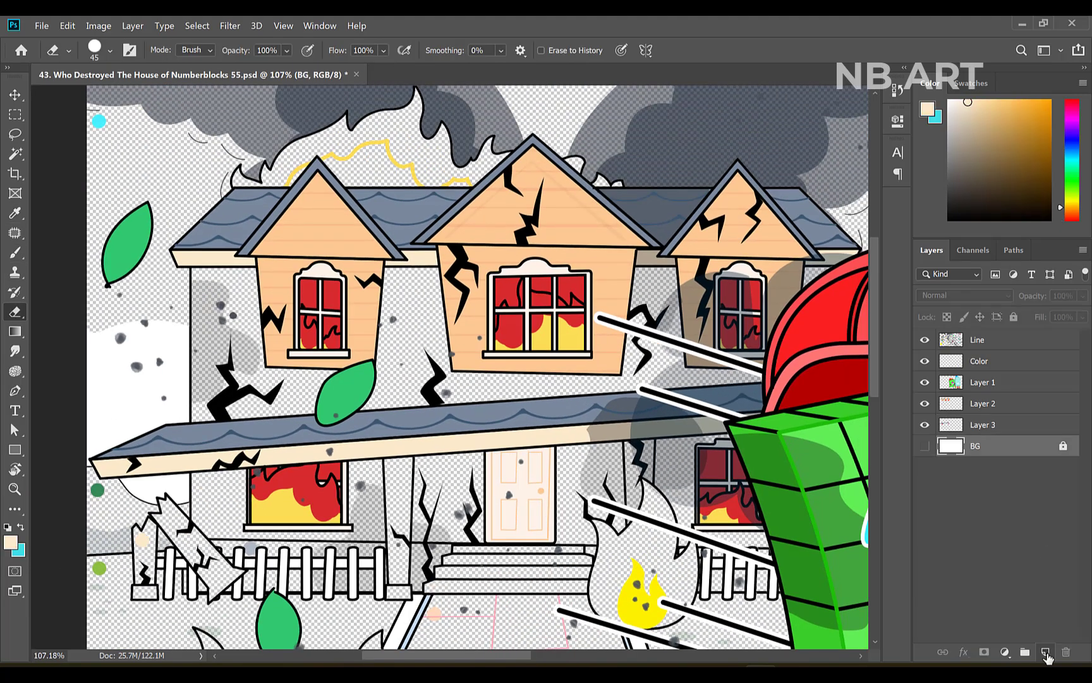
left_click(1047, 650)
key("b")
scroll(150, 589, "up", 3)
left_click_drag(150, 589, 258, 561)
Step: Paint the broken post's base and the fallen, cracked beam beside it cream
scroll(258, 561, "up", 4)
mouse_move(251, 519)
left_mouse_down()
mouse_move(244, 465)
mouse_move(251, 561)
left_mouse_up()
scroll(250, 564, "up", 1)
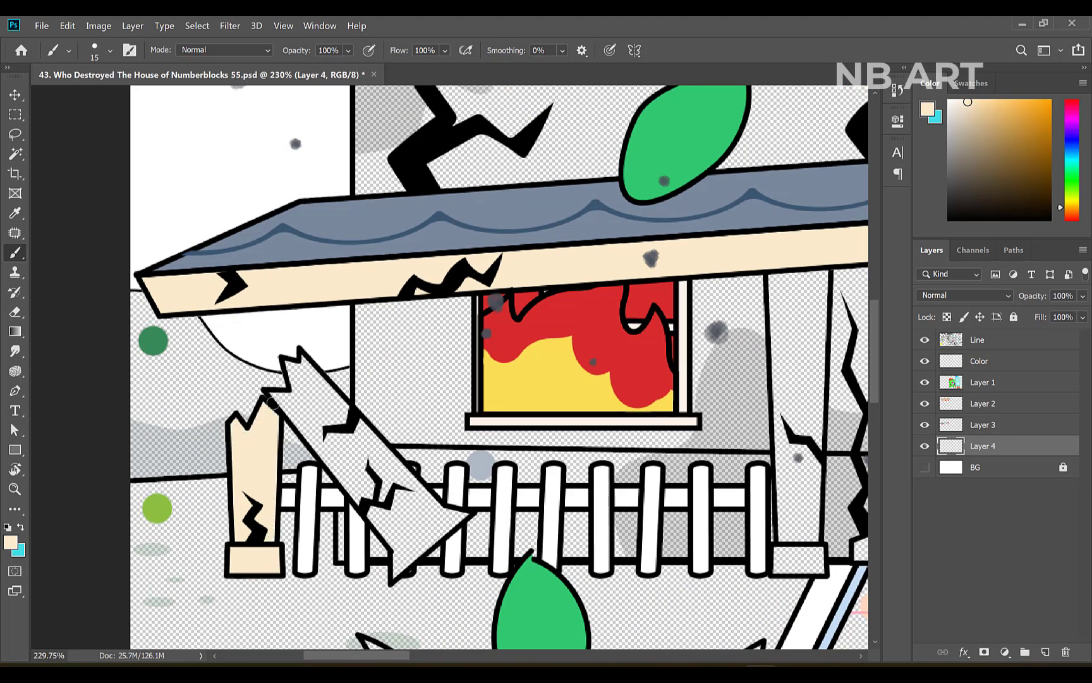
mouse_move(302, 417)
left_mouse_down()
mouse_move(365, 499)
mouse_move(354, 425)
mouse_move(401, 505)
mouse_move(400, 542)
left_mouse_up()
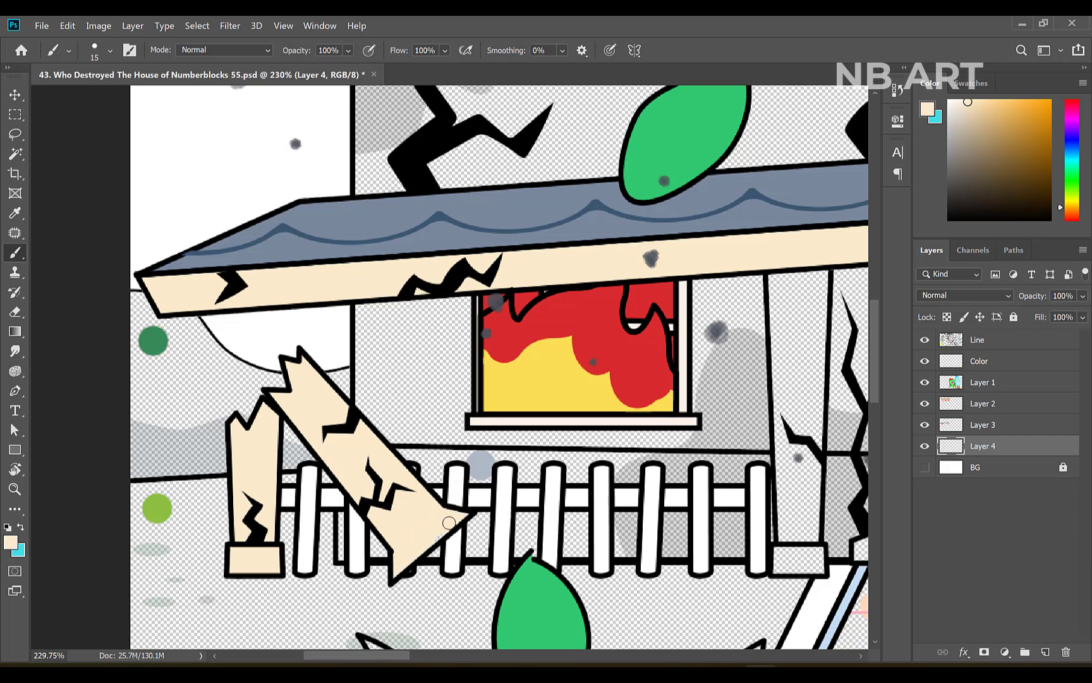
Step: Paint the standing porch post in front of the house and its base cream
scroll(264, 519, "down", 8)
scroll(507, 499, "up", 8)
key("bracketright")
key("bracketright")
key("bracketright")
mouse_move(458, 304)
left_mouse_down()
mouse_move(464, 507)
mouse_move(486, 332)
mouse_move(473, 556)
left_mouse_up()
left_click_drag(493, 319, 491, 360)
left_click_drag(487, 590, 494, 573)
Step: Paint the cracked porch post beyond the front door cream
left_click_drag(446, 655, 512, 655)
key("bracketright")
key("bracketright")
left_click_drag(460, 265, 497, 251)
left_click_drag(462, 354, 456, 398)
key("bracketleft")
key("bracketleft")
scroll(567, 462, "down", 15)
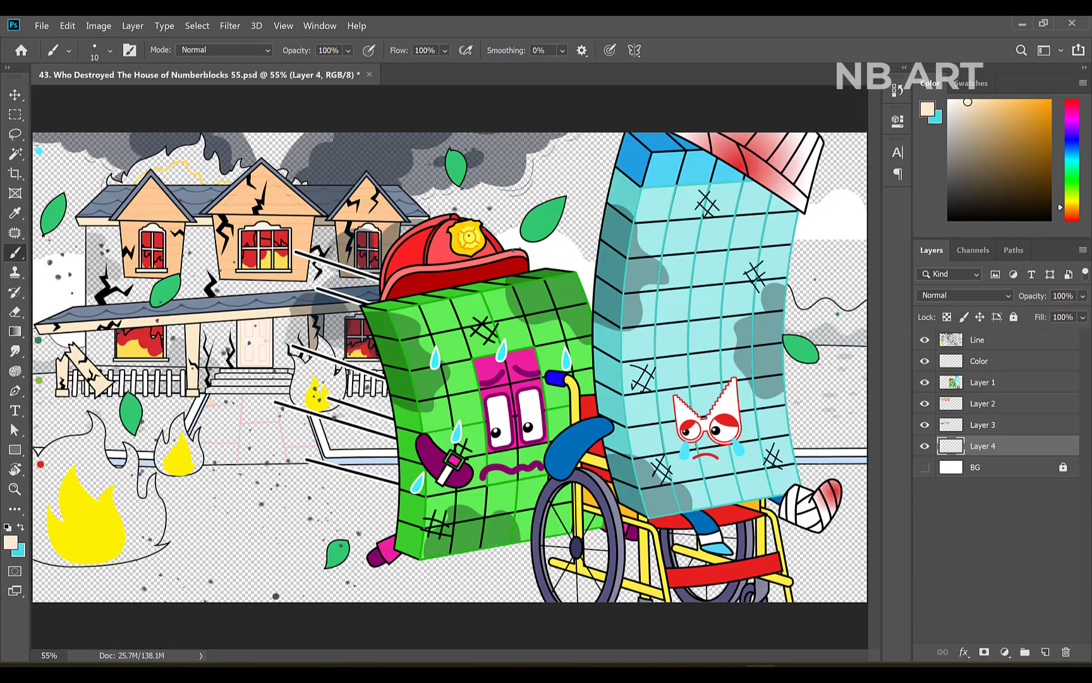
Step: Add a new layer above BG, set the foreground colour to ffe2ae and block in the upper-storey walls
left_click(983, 467)
left_click(1045, 652)
left_click(927, 109)
left_click_drag(695, 89, 696, 64)
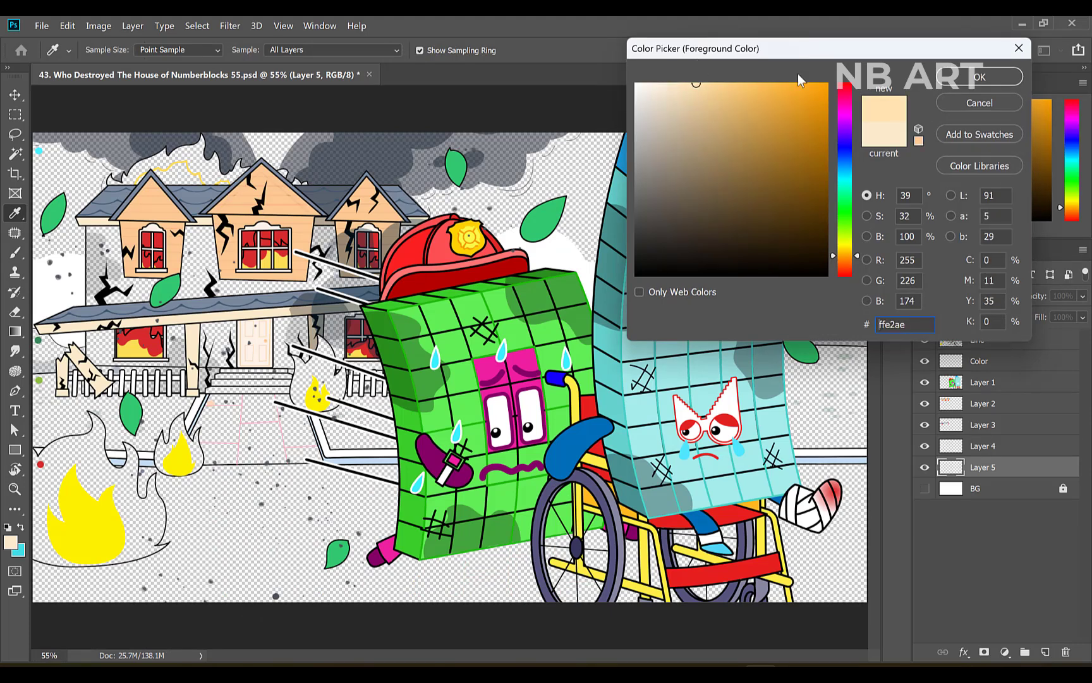
key("Return")
key("b")
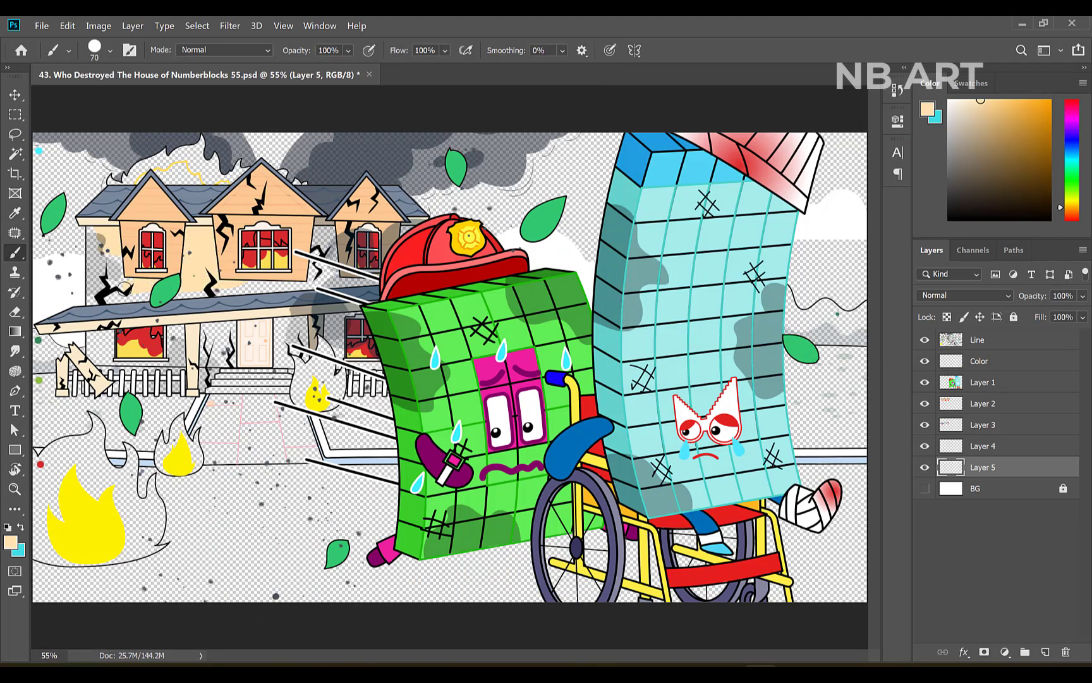
left_click_drag(152, 283, 322, 261)
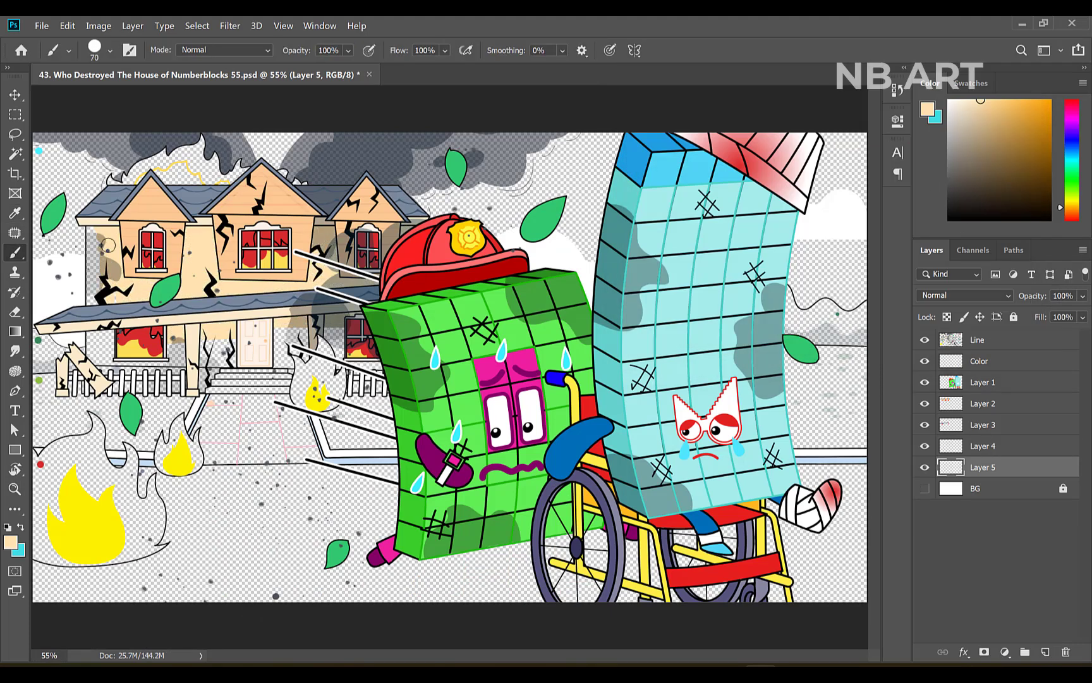
Step: Paint the rest of the upper walls and the ground-floor wall around the window and door in the same beige
scroll(208, 256, "up", 7)
left_click_drag(205, 256, 339, 290)
scroll(215, 227, "up", 3)
mouse_move(113, 229)
left_mouse_down()
mouse_move(212, 226)
mouse_move(215, 412)
left_mouse_up()
scroll(215, 421, "down", 1)
left_click_drag(215, 466, 216, 481)
scroll(216, 482, "down", 1)
mouse_move(215, 459)
left_mouse_down()
mouse_move(259, 487)
mouse_move(575, 487)
left_mouse_up()
Step: Complete the beige ground-floor wall between the door and the far window, tidying its lower edge
key("bracketright")
key("bracketright")
key("bracketright")
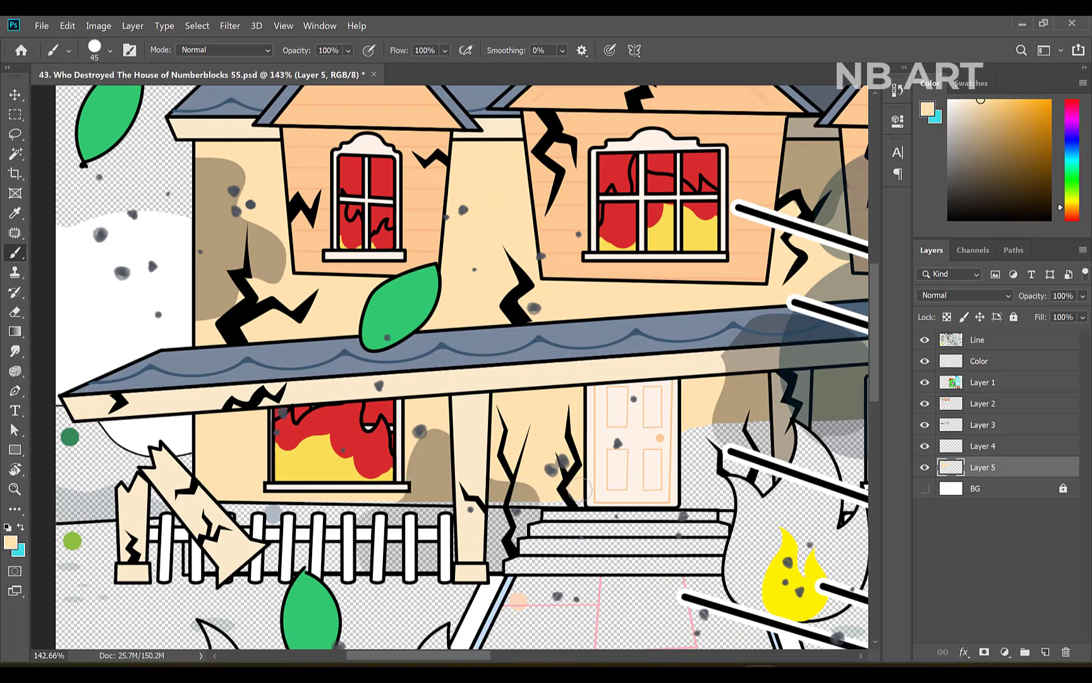
key("e")
scroll(278, 488, "up", 1)
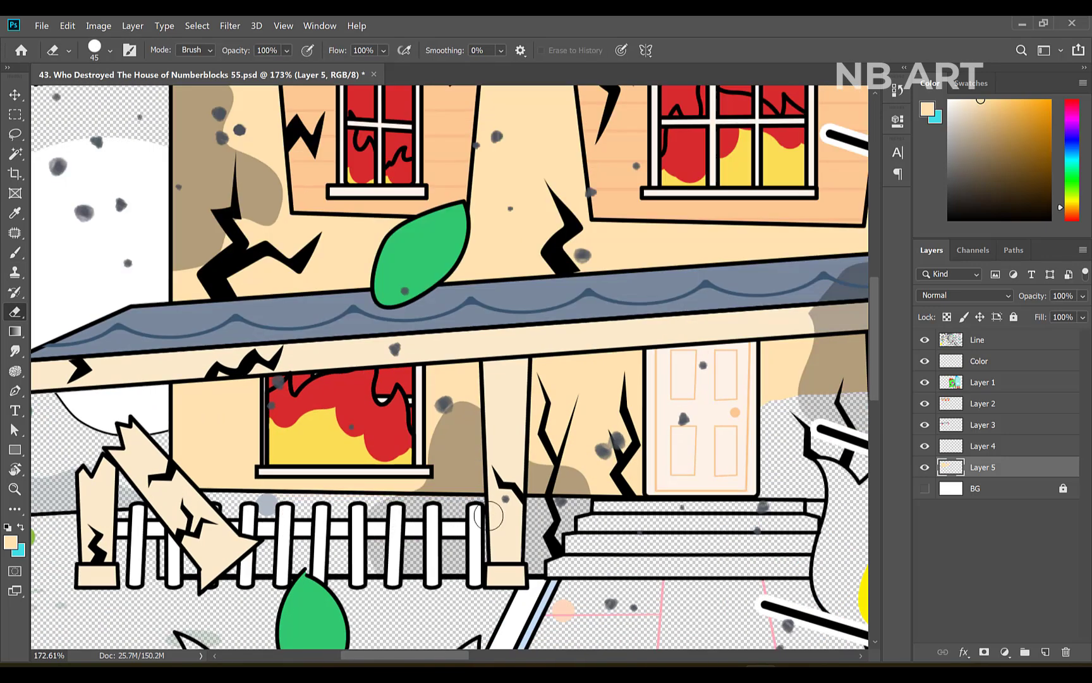
key("b")
scroll(439, 510, "down", 3)
scroll(486, 468, "up", 2)
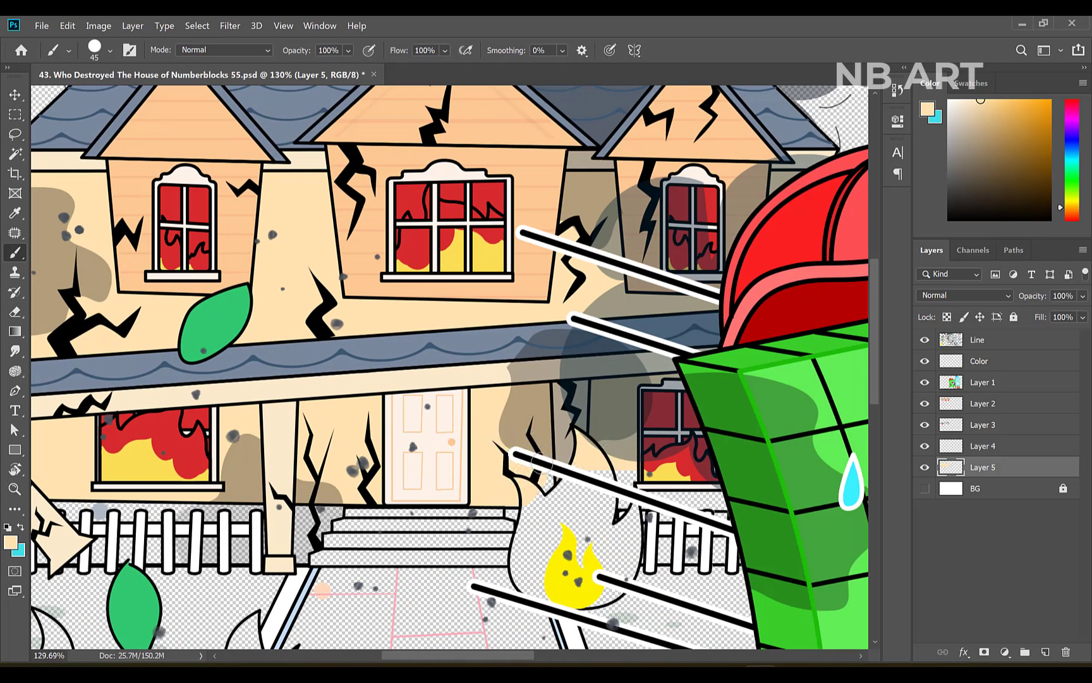
Step: Sample the grey-blue reference dot and paint the house foundation behind the picket fence on both sides of the steps
scroll(692, 475, "down", 2)
left_click(201, 504, "alt")
scroll(117, 569, "up", 6)
mouse_move(258, 454)
left_mouse_down()
mouse_move(198, 492)
mouse_move(304, 505)
mouse_move(392, 496)
mouse_move(429, 509)
mouse_move(569, 495)
mouse_move(619, 467)
left_mouse_up()
key("bracketright")
key("bracketright")
scroll(292, 504, "down", 7)
scroll(790, 500, "up", 6)
left_click_drag(392, 471, 674, 473)
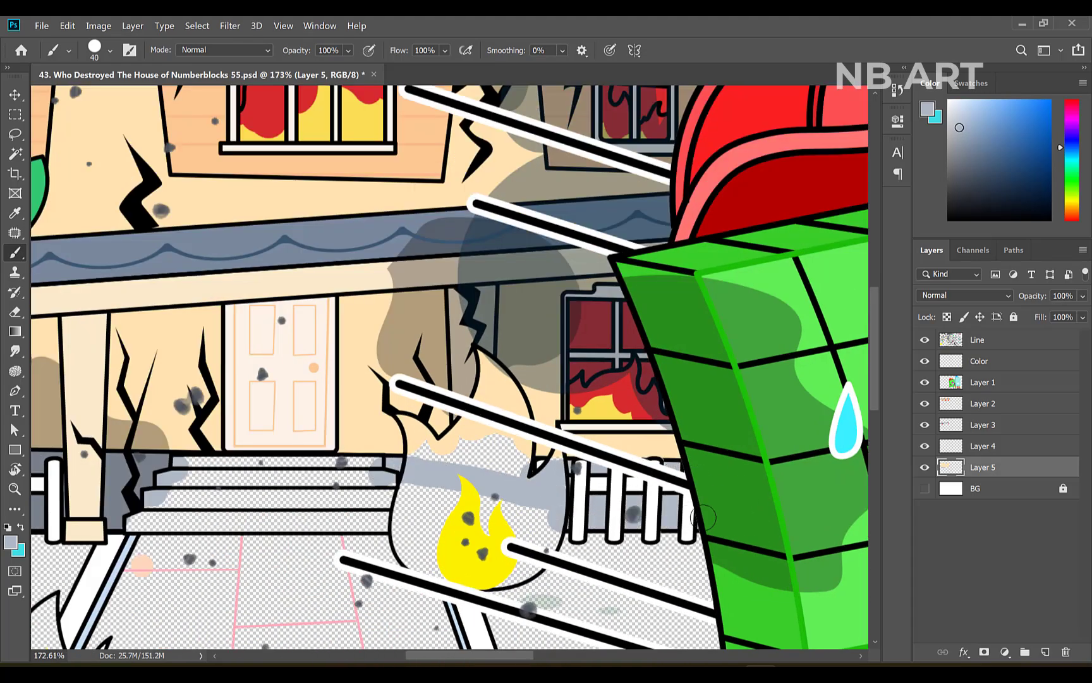
Step: Sample the front door's pale off-white and paint the porch steps with it
scroll(632, 493, "down", 2)
scroll(455, 417, "up", 3)
key("i")
left_click(453, 428)
key("b")
mouse_move(316, 490)
left_mouse_down()
mouse_move(597, 503)
mouse_move(561, 532)
mouse_move(280, 564)
mouse_move(587, 553)
left_mouse_up()
key("bracketleft")
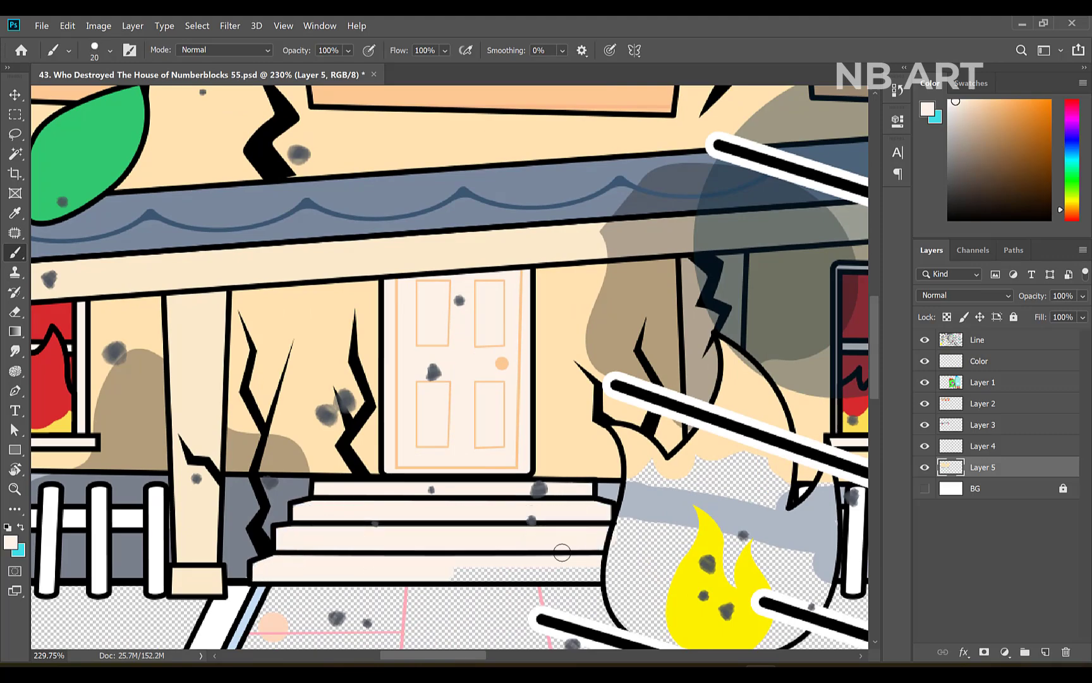
Step: Sample the window fire's red and fill the flame beside the porch steps around its yellow core
scroll(297, 447, "down", 3)
key("i")
left_click_drag(696, 405, 598, 370)
left_click(643, 370)
scroll(604, 500, "up", 5)
key("b")
mouse_move(311, 337)
left_mouse_down()
mouse_move(382, 376)
mouse_move(446, 254)
mouse_move(525, 442)
mouse_move(572, 417)
mouse_move(468, 595)
mouse_move(316, 462)
mouse_move(329, 354)
mouse_move(499, 379)
mouse_move(354, 556)
mouse_move(450, 483)
mouse_move(428, 378)
mouse_move(458, 424)
left_mouse_up()
key("bracketleft")
key("bracketright")
scroll(538, 458, "down", 17)
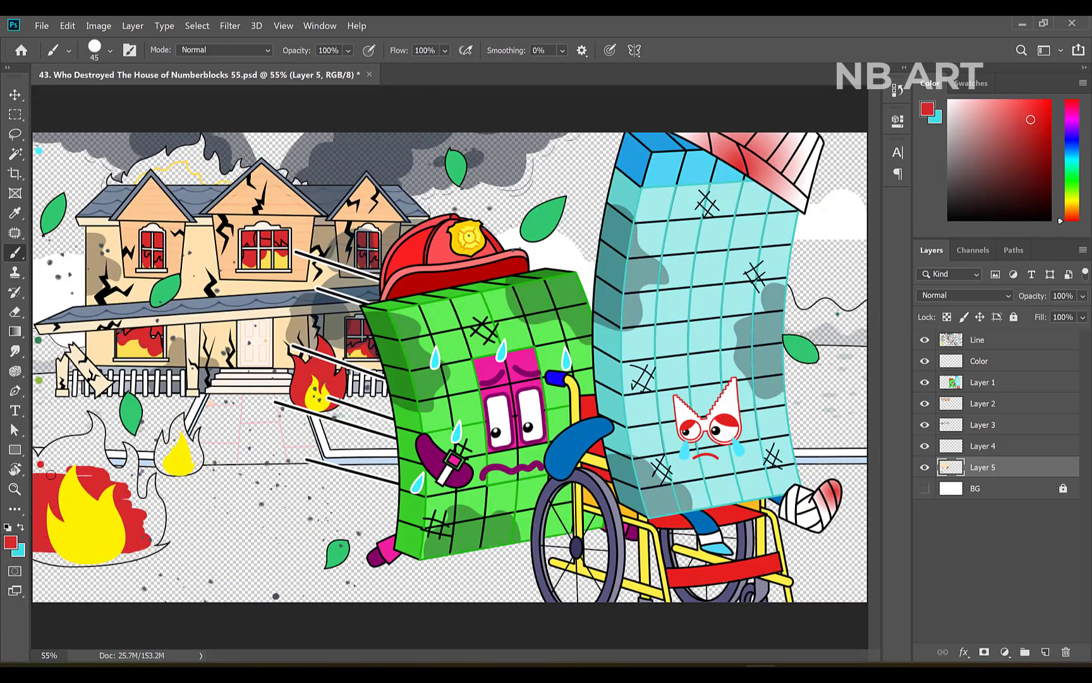
Step: Block in the body of the large foreground flame around its yellow core in red
left_click_drag(86, 470, 39, 466)
scroll(91, 501, "up", 9)
left_click_drag(91, 501, 329, 456)
left_click_drag(203, 358, 327, 363)
scroll(311, 574, "up", 4)
mouse_move(253, 588)
left_mouse_down()
mouse_move(153, 587)
mouse_move(317, 611)
mouse_move(471, 590)
left_mouse_up()
scroll(453, 589, "up", 2)
scroll(453, 587, "down", 1)
mouse_move(407, 578)
left_mouse_down()
mouse_move(563, 513)
mouse_move(608, 546)
left_mouse_up()
Step: Paint the pointed tongues along the large flame's right-hand edge red with smaller brush sizes
scroll(562, 516, "up", 1)
key("bracketleft")
key("bracketleft")
key("bracketleft")
key("bracketleft")
key("bracketleft")
key("bracketleft")
key("bracketleft")
key("bracketleft")
mouse_move(523, 589)
left_mouse_down()
mouse_move(580, 572)
mouse_move(602, 507)
mouse_move(559, 349)
left_mouse_up()
scroll(536, 552, "up", 3)
key("bracketright")
key("bracketright")
scroll(562, 392, "up", 4)
mouse_move(531, 473)
left_mouse_down()
mouse_move(474, 439)
mouse_move(490, 335)
mouse_move(458, 267)
left_mouse_up()
Step: Fill the large flame's curled upper-right tongue and the area above its yellow core with red
key("bracketright")
key("bracketright")
left_click_drag(453, 201, 496, 245)
key("bracketright")
key("bracketright")
key("bracketright")
key("bracketright")
mouse_move(474, 294)
left_mouse_down()
mouse_move(440, 346)
mouse_move(334, 315)
mouse_move(404, 312)
mouse_move(314, 302)
left_mouse_up()
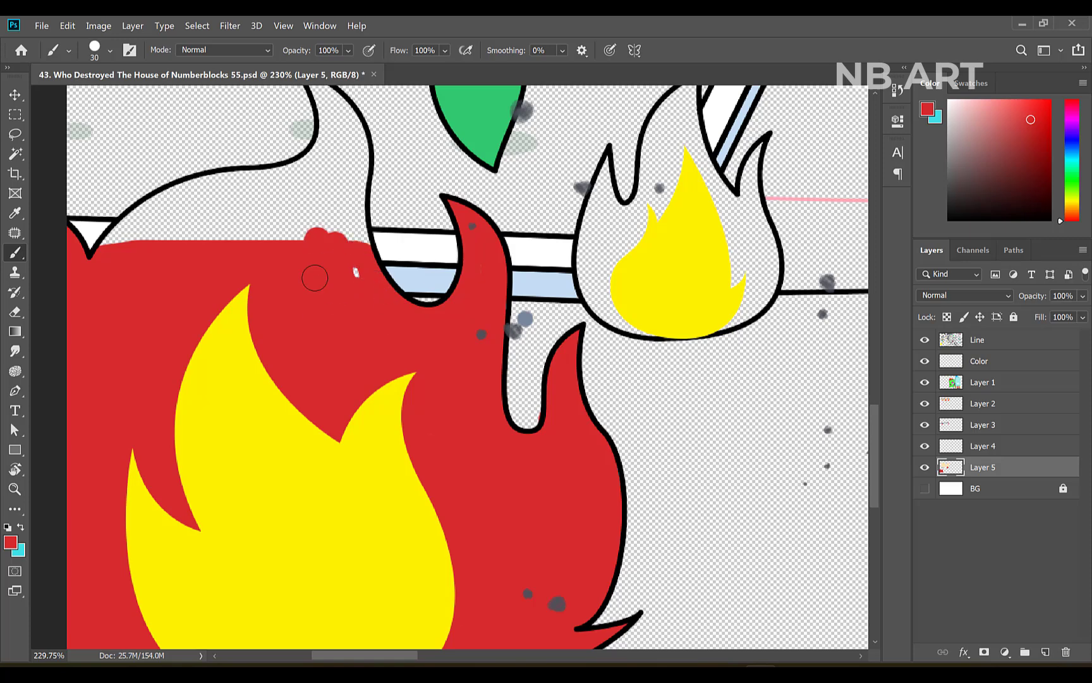
Step: Paint the tallest tongue and the upper curve of the large foreground flame red
scroll(314, 302, "down", 5)
scroll(214, 152, "up", 8)
mouse_move(178, 481)
left_mouse_down()
mouse_move(319, 385)
mouse_move(475, 306)
mouse_move(487, 458)
mouse_move(492, 329)
left_mouse_up()
key("bracketleft")
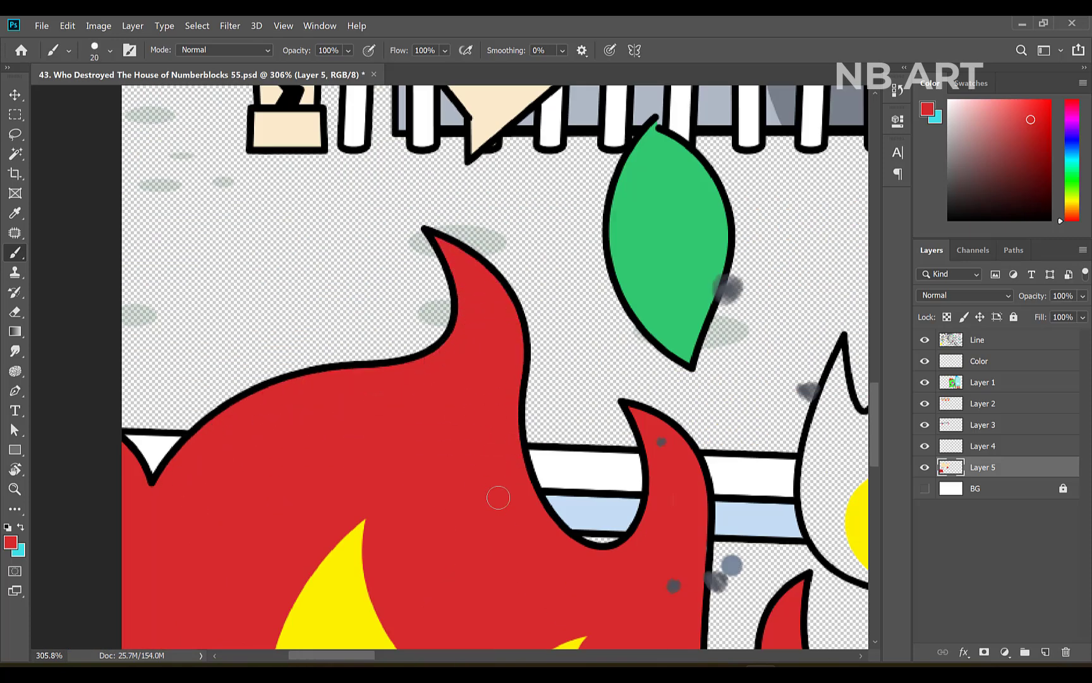
left_click_drag(507, 536, 508, 503)
Step: Fill the small flame between the large fire and the garden path with red around its yellow core
scroll(227, 387, "down", 5)
scroll(487, 445, "up", 3)
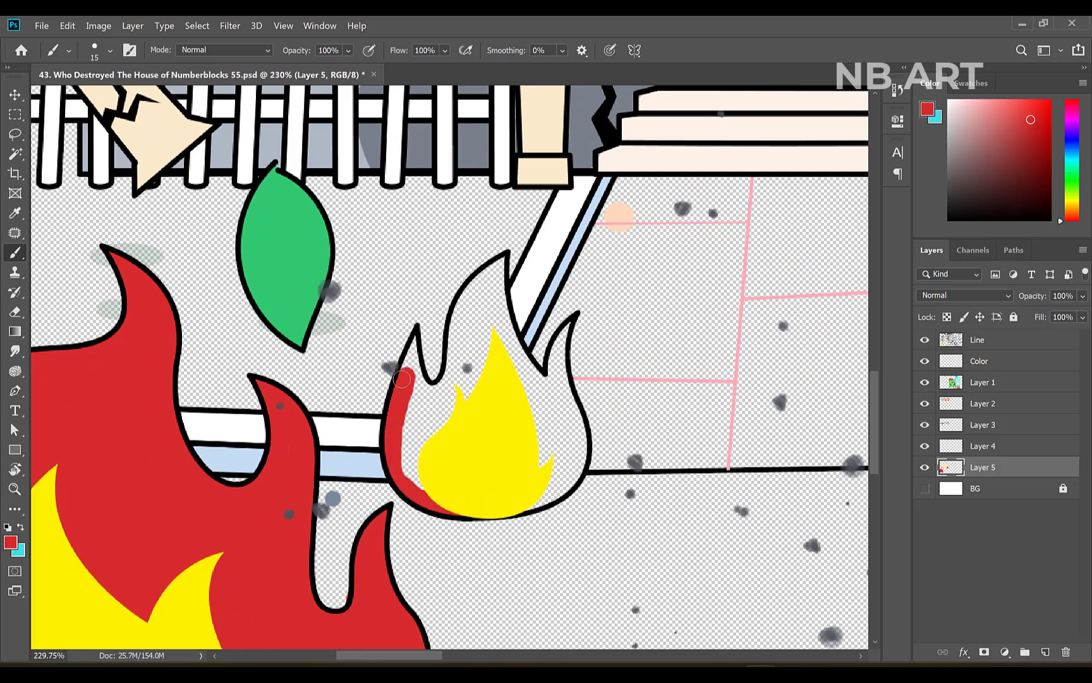
key("bracketright")
key("bracketright")
mouse_move(504, 259)
left_mouse_down()
mouse_move(556, 366)
mouse_move(573, 466)
left_mouse_up()
key("bracketright")
mouse_move(558, 470)
left_mouse_down()
mouse_move(501, 405)
mouse_move(482, 329)
mouse_move(496, 342)
left_mouse_up()
scroll(364, 454, "down", 14)
key("ctrl+0")
Step: Add a new layer above BG and paint the sky behind the smoke and house in the sampled bright cyan
left_click(999, 489)
left_click(1045, 652)
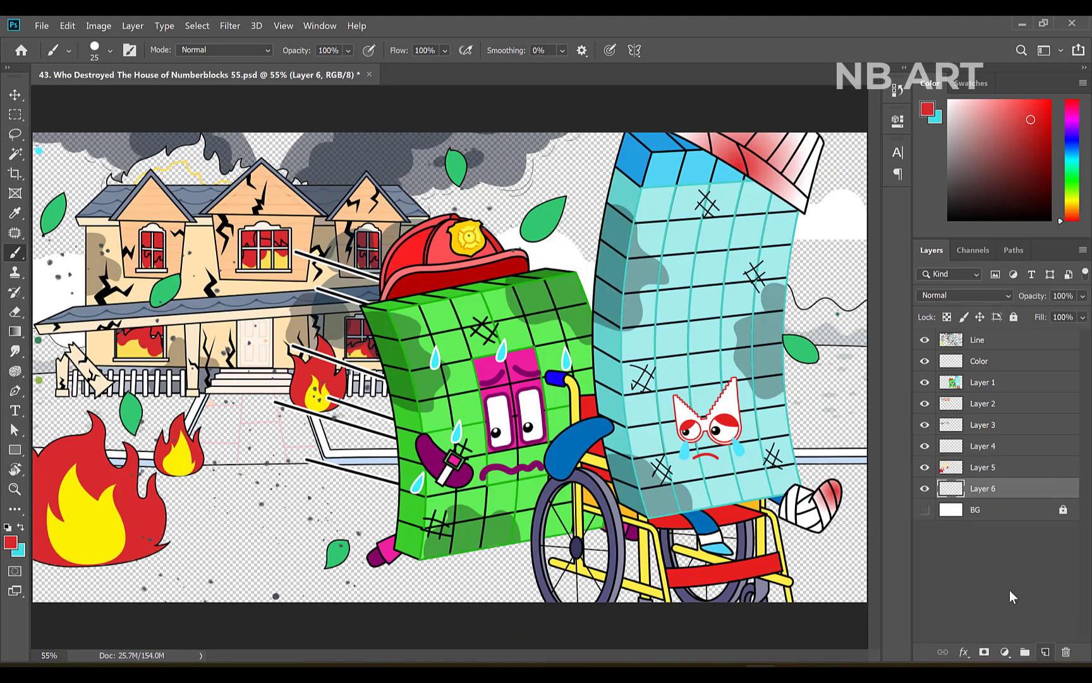
left_click(38, 151, "alt")
key("]")
key("]")
key("]")
key("]")
key("]")
key("]")
key("]")
key("]")
key("]")
key("]")
key("]")
mouse_move(26, 131)
left_mouse_down()
mouse_move(848, 186)
mouse_move(502, 238)
left_mouse_up()
mouse_move(436, 203)
left_mouse_down()
mouse_move(607, 155)
mouse_move(240, 163)
mouse_move(69, 256)
left_mouse_up()
Step: Extend the cyan sky down to the wavy treeline at the far right of the scene
scroll(795, 279, "up", 5)
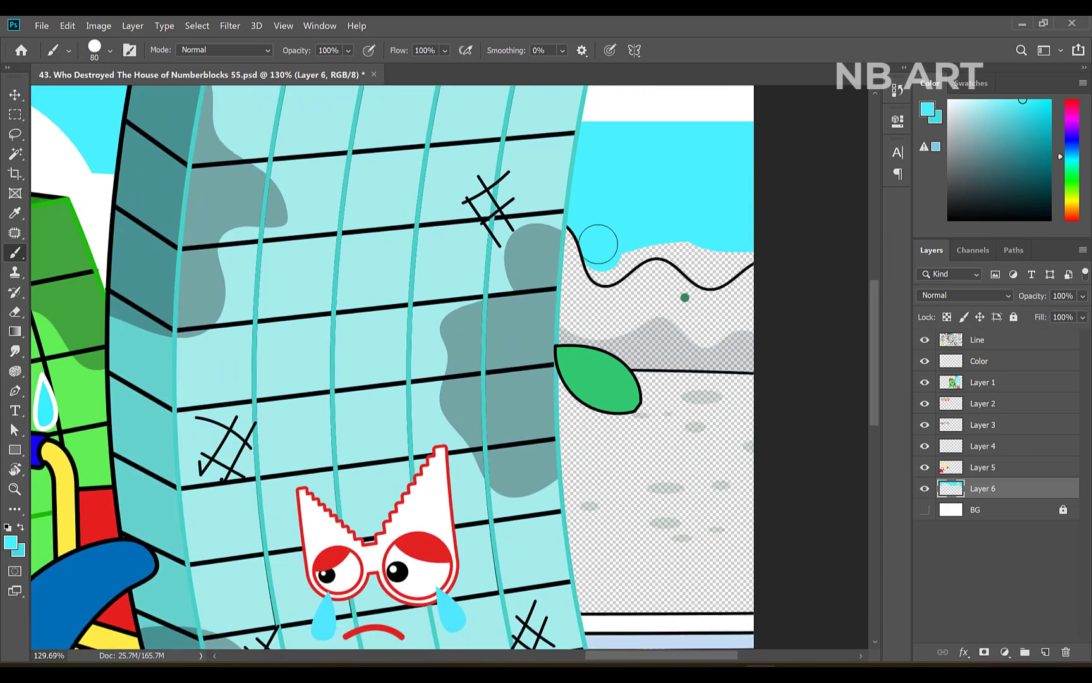
mouse_move(598, 244)
left_mouse_down()
mouse_move(606, 265)
mouse_move(689, 241)
mouse_move(711, 270)
mouse_move(737, 266)
left_mouse_up()
key("e")
scroll(773, 448, "down", 4)
left_click_drag(531, 656, 421, 657)
Step: Sample the window fire's yellow and paint the inner core of the roof fire with it
key("i")
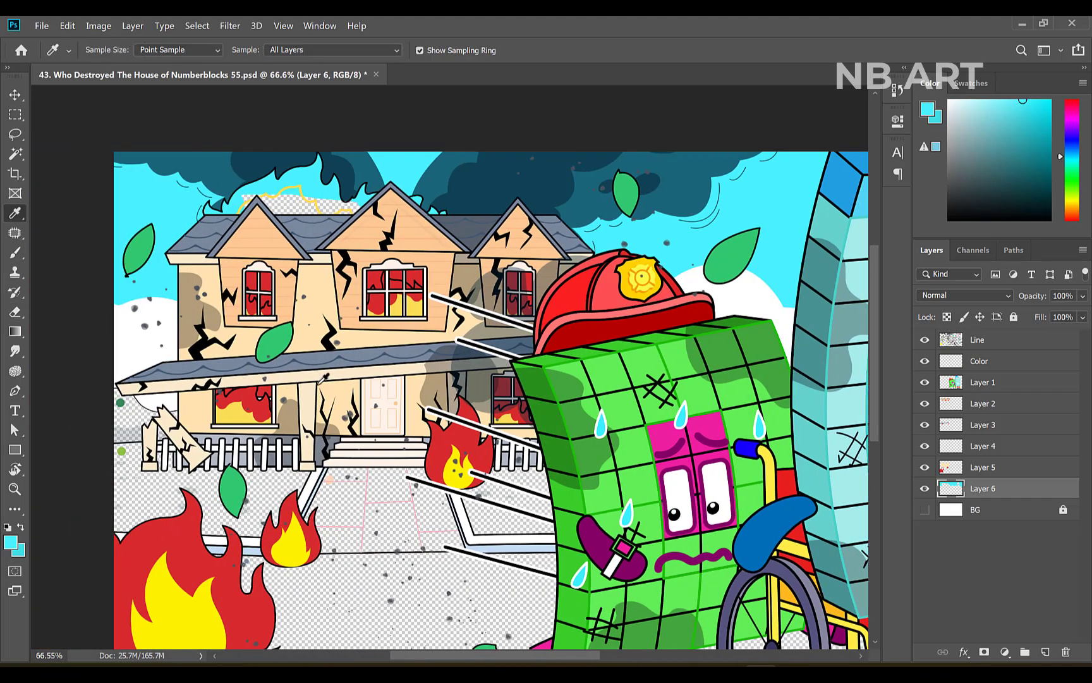
left_click(237, 415)
scroll(246, 215, "up", 5)
key("b")
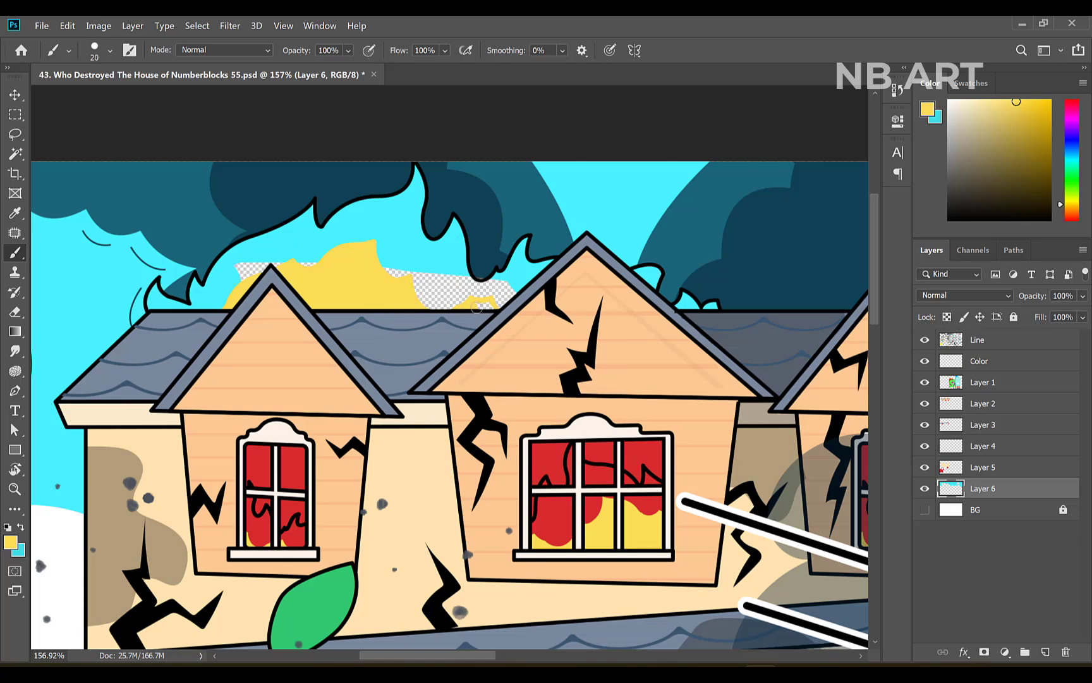
left_click_drag(472, 308, 487, 307)
Step: Sample the window fire's red and paint along the outline of the roof flames and around their yellow core
key("i")
left_click(294, 467)
scroll(321, 226, "up", 2)
key("b")
mouse_move(122, 349)
left_mouse_down()
mouse_move(170, 338)
mouse_move(168, 319)
mouse_move(189, 351)
mouse_move(180, 337)
mouse_move(199, 302)
mouse_move(308, 233)
mouse_move(306, 257)
mouse_move(217, 311)
mouse_move(242, 305)
left_mouse_up()
scroll(622, 224, "up", 3)
mouse_move(306, 278)
left_mouse_down()
mouse_move(236, 296)
mouse_move(288, 257)
mouse_move(370, 228)
left_mouse_up()
scroll(546, 263, "up", 1)
key("bracketleft")
mouse_move(371, 221)
left_mouse_down()
mouse_move(373, 198)
mouse_move(379, 214)
mouse_move(261, 287)
mouse_move(352, 284)
mouse_move(322, 336)
mouse_move(366, 358)
mouse_move(408, 411)
mouse_move(465, 390)
left_mouse_up()
Step: Fill the remaining areas of the roof flames and the small flames behind the central gable with red
key("bracketright")
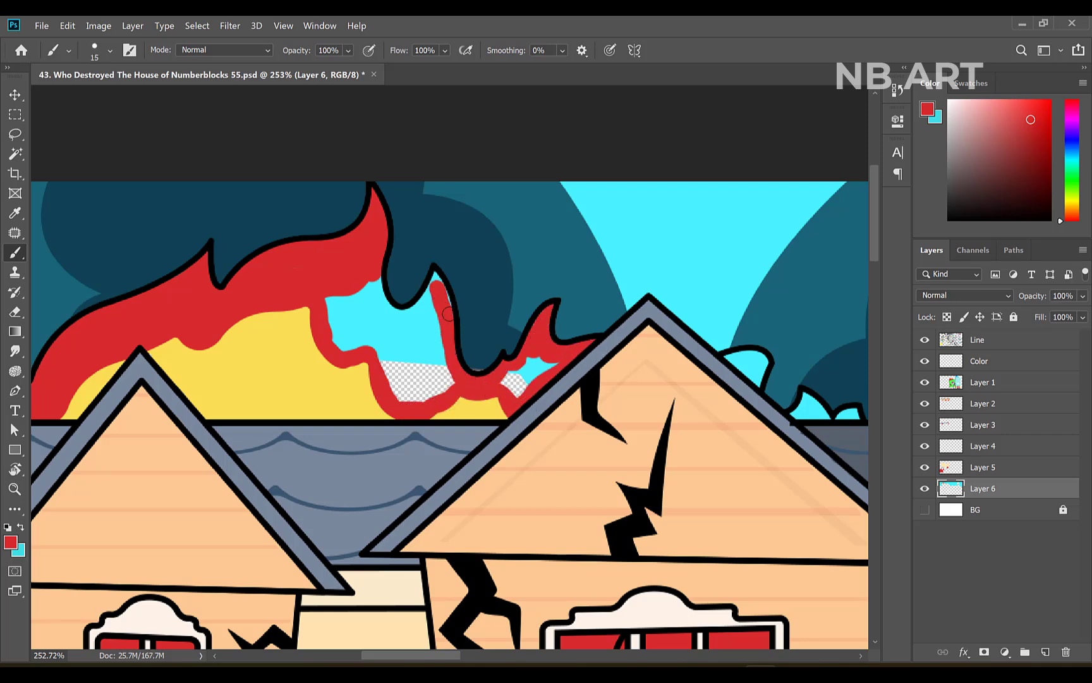
key("bracketright")
key("bracketright")
key("bracketright")
mouse_move(406, 307)
left_mouse_down()
mouse_move(332, 327)
mouse_move(404, 340)
mouse_move(436, 379)
left_mouse_up()
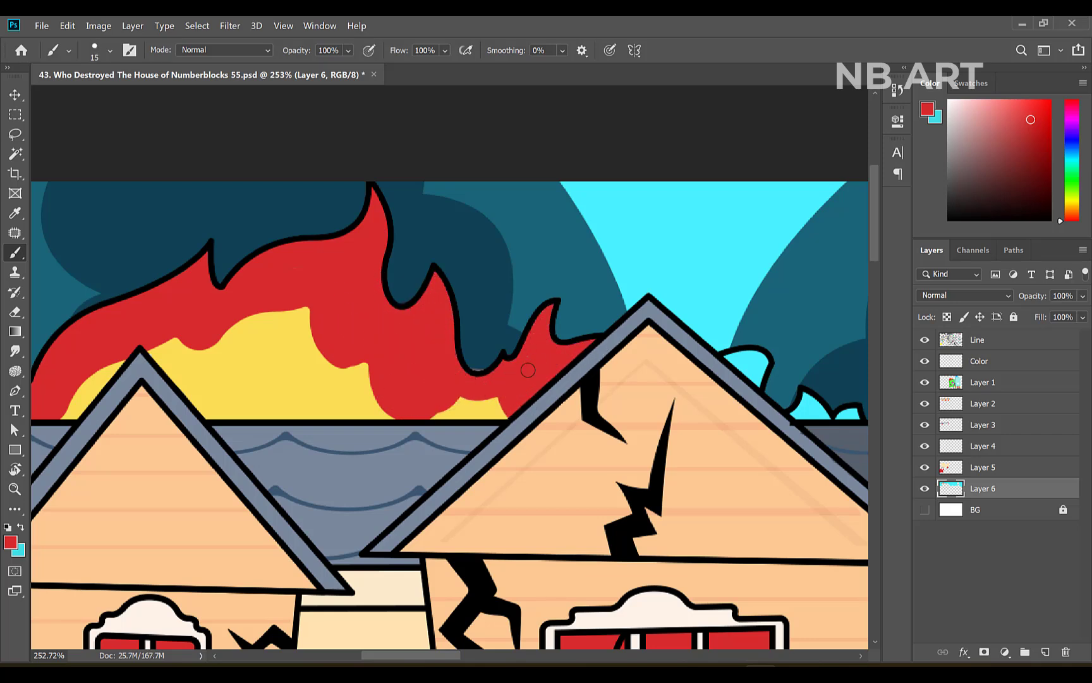
Step: Sample the sky's cyan and touch up the small gap between the smoke and the roof flames
left_click(664, 265, "alt")
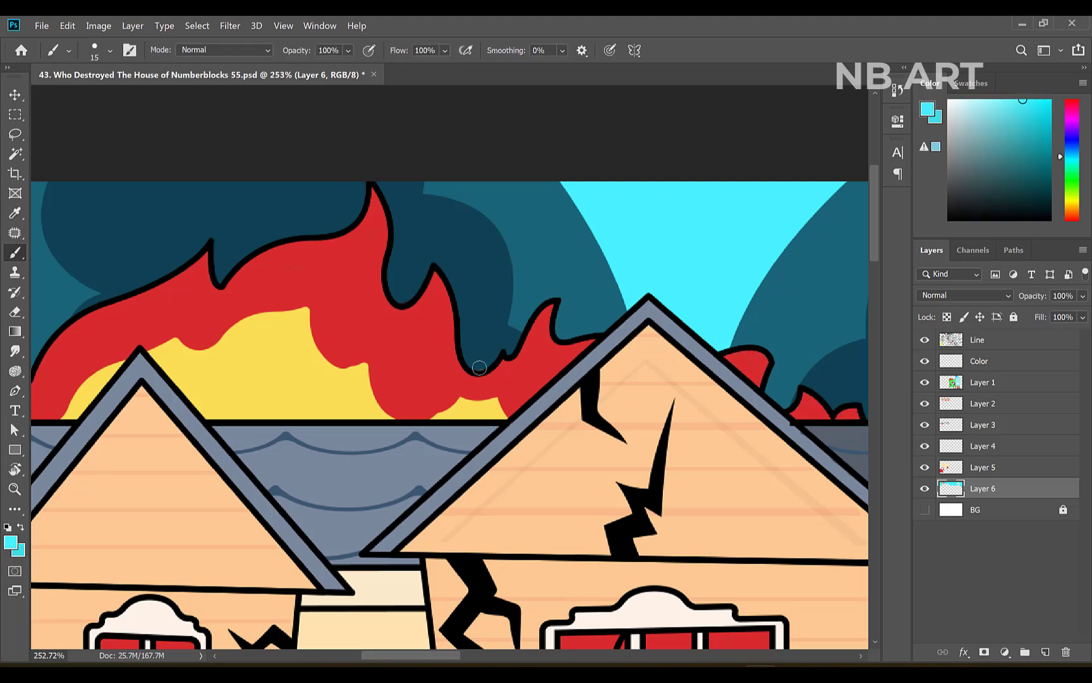
scroll(430, 398, "down", 8)
key("ctrl+0")
Step: Add a new layer just above BG, sample the bushes' dark green marker, and paint the distant bushes on both sides of the scene
left_click(983, 509)
left_click(1045, 652)
left_click(38, 340, "alt")
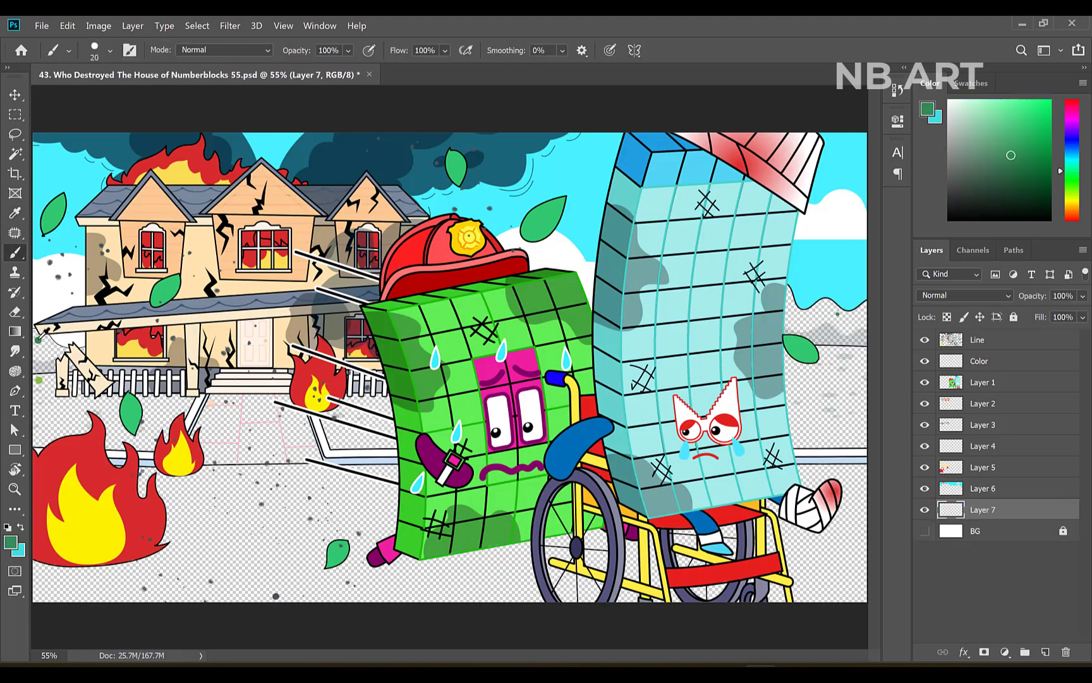
key("bracketright")
key("bracketright")
key("bracketright")
key("bracketright")
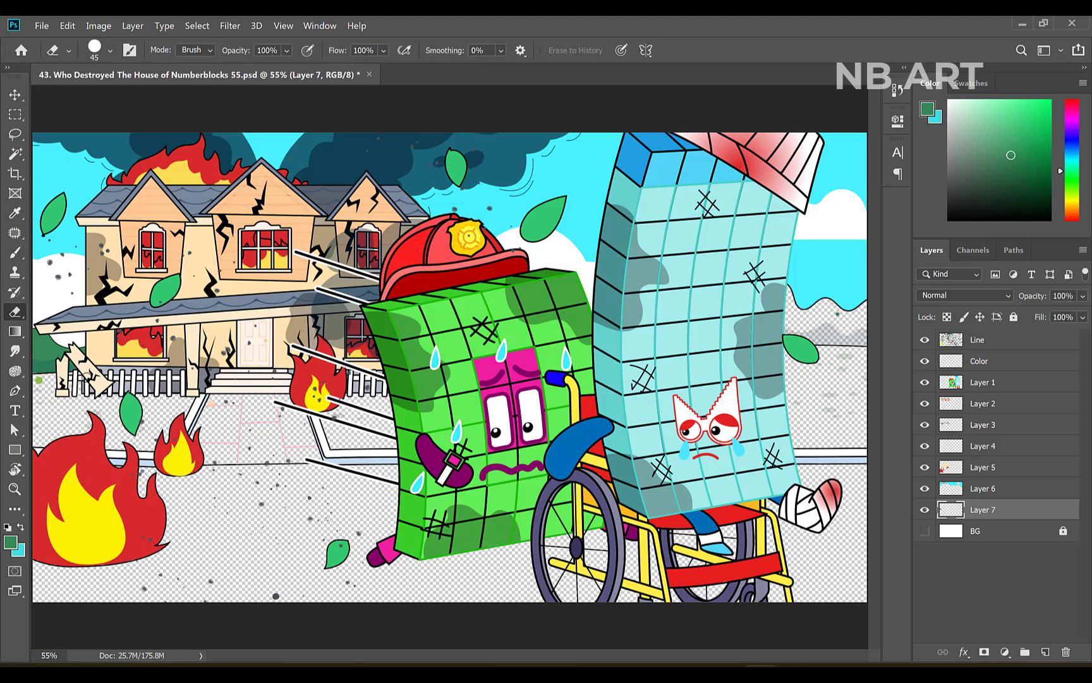
left_click_drag(790, 297, 866, 336)
Step: Add another layer above BG, sample the light green marker, and paint the lawns around the house and at the scene's far side
left_click(984, 531)
left_click(1046, 652)
left_click(39, 380, "alt")
mouse_move(41, 382)
left_mouse_down()
mouse_move(34, 419)
mouse_move(84, 431)
mouse_move(111, 399)
left_mouse_up()
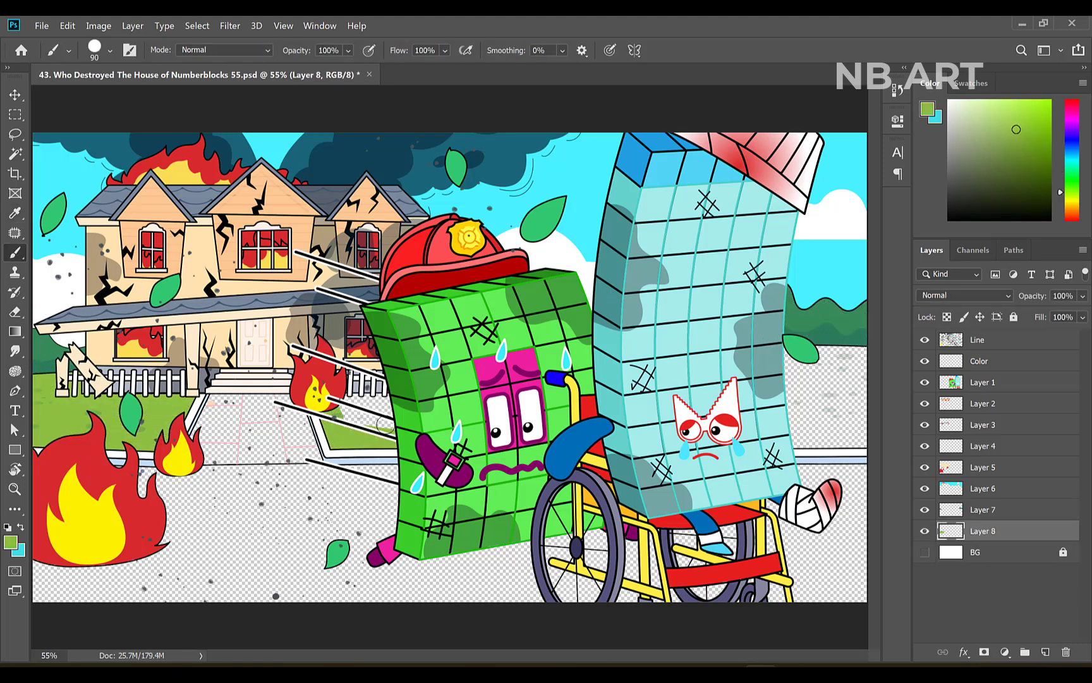
left_click_drag(773, 355, 866, 436)
Step: Add a new layer above BG, sample the walkway's peach colour, and paint the path leading to the front steps
left_click(993, 555)
left_click(1045, 651)
left_click(217, 403, "alt")
mouse_move(216, 402)
left_mouse_down()
mouse_move(310, 397)
mouse_move(311, 437)
mouse_move(201, 451)
left_mouse_up()
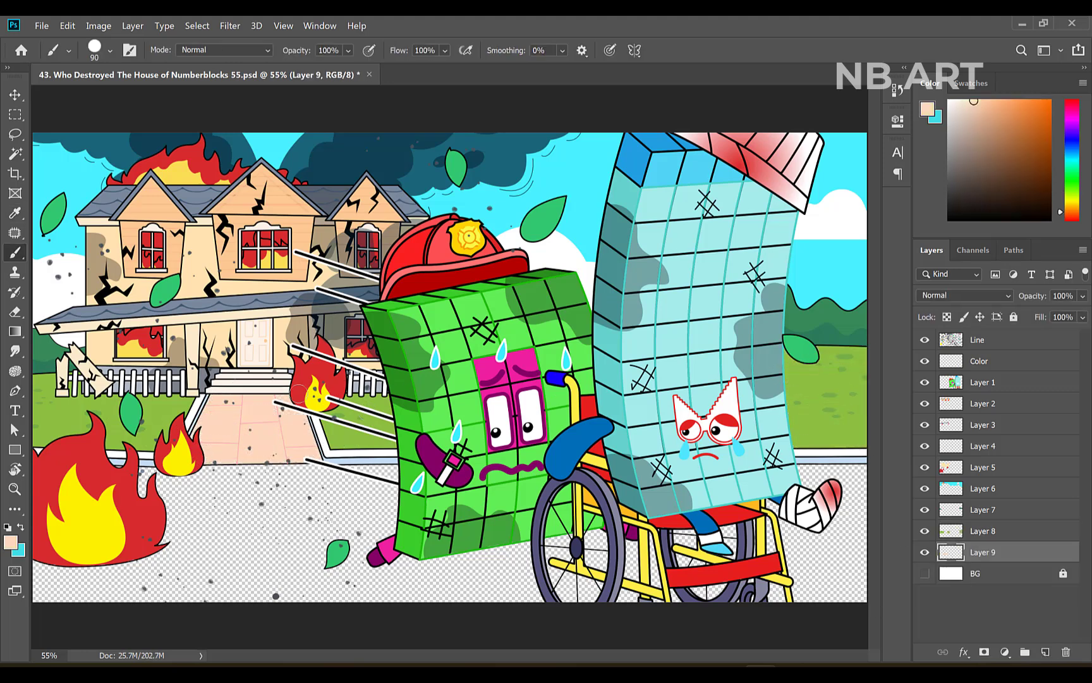
Step: Add a new layer above BG, sample the road's grey-blue, and fill the whole road across the foreground with a large brush
left_click(994, 574)
left_click(1046, 651)
left_click(49, 592, "alt")
mouse_move(49, 592)
left_mouse_down()
mouse_move(66, 624)
mouse_move(152, 619)
mouse_move(150, 547)
mouse_move(175, 599)
mouse_move(191, 605)
mouse_move(236, 465)
mouse_move(291, 416)
mouse_move(285, 554)
mouse_move(385, 524)
mouse_move(534, 578)
mouse_move(864, 576)
mouse_move(851, 492)
left_mouse_up()
key("bracketright")
key("bracketright")
Step: Draw a flat elliptical ground shadow beneath the green block character and transform it to follow the tilt of the character's base
right_click(15, 449)
left_click(64, 465)
mouse_move(367, 549)
left_mouse_down()
mouse_move(715, 591)
mouse_move(666, 562)
left_mouse_up()
key("ctrl+t")
left_click_drag(537, 569, 505, 582)
left_click(726, 50)
Step: Set the ground shadow's opacity to 30% and refine its fit under the green character with another free transform
key("3")
left_click(854, 114)
key("ctrl+t")
left_click(726, 50)
Step: Select all artwork layers from the bottom colour layer up to Line and combine them in one group
left_click(1005, 616)
left_click(1005, 341, "shift")
key("ctrl+g")
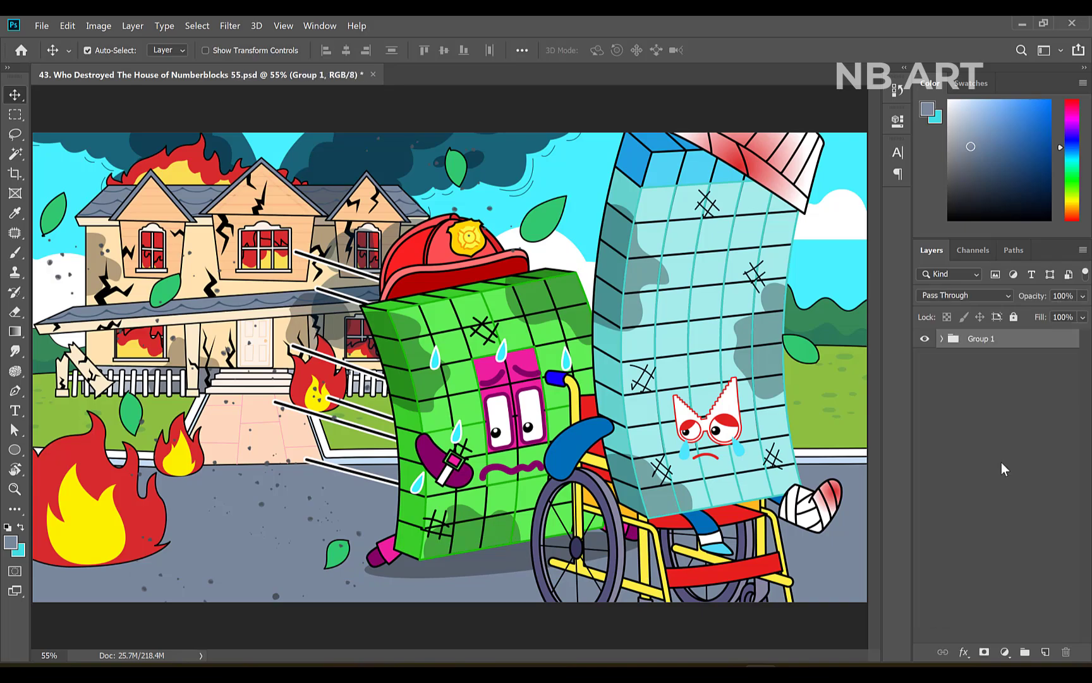